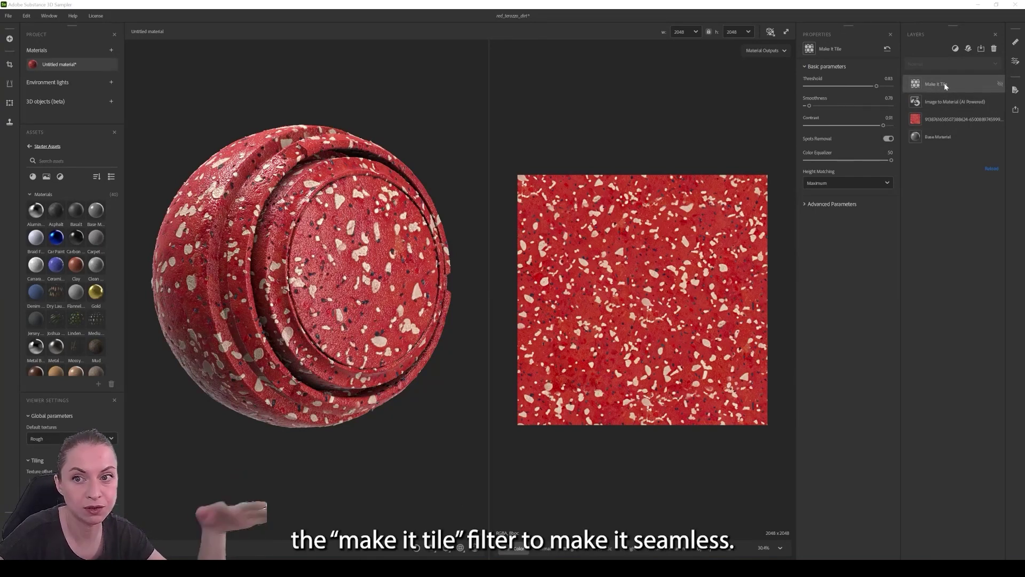
# Add a Dirt filter above Make It Tile and set its Dirt Roughness to 0.32, Quantity to 0.25 and Volume to 0.18
pyautogui.click(955, 49)
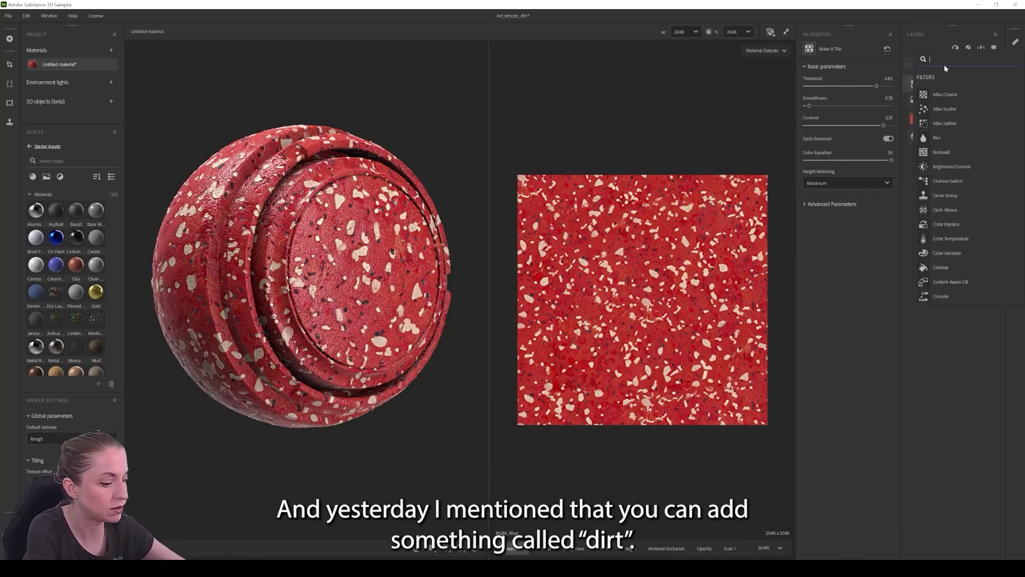
pyautogui.press('Escape')
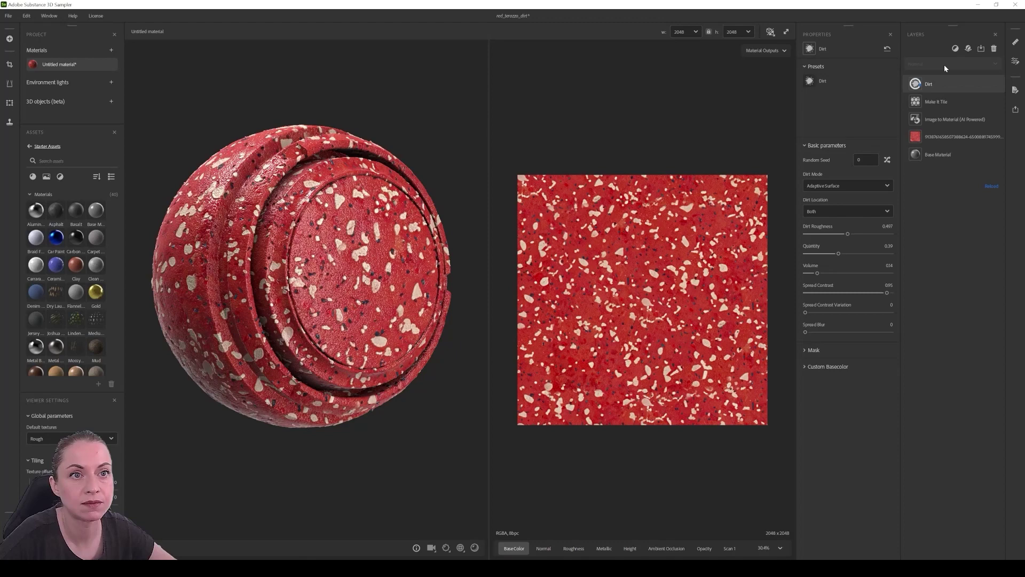
pyautogui.moveTo(372, 315); pyautogui.dragTo(351, 268)
pyautogui.scroll(5, 337, 270)
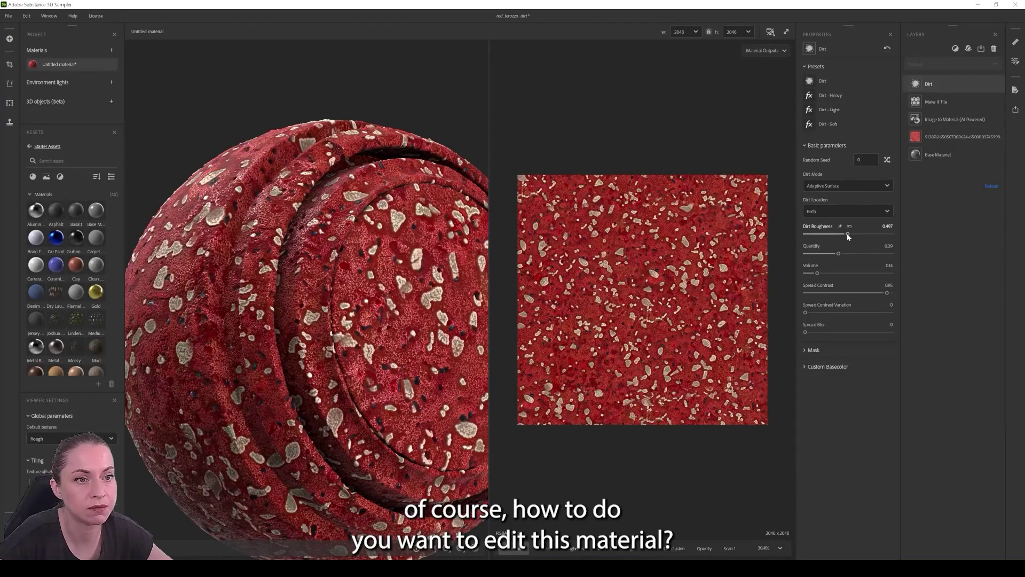
pyautogui.moveTo(848, 238); pyautogui.dragTo(821, 272)
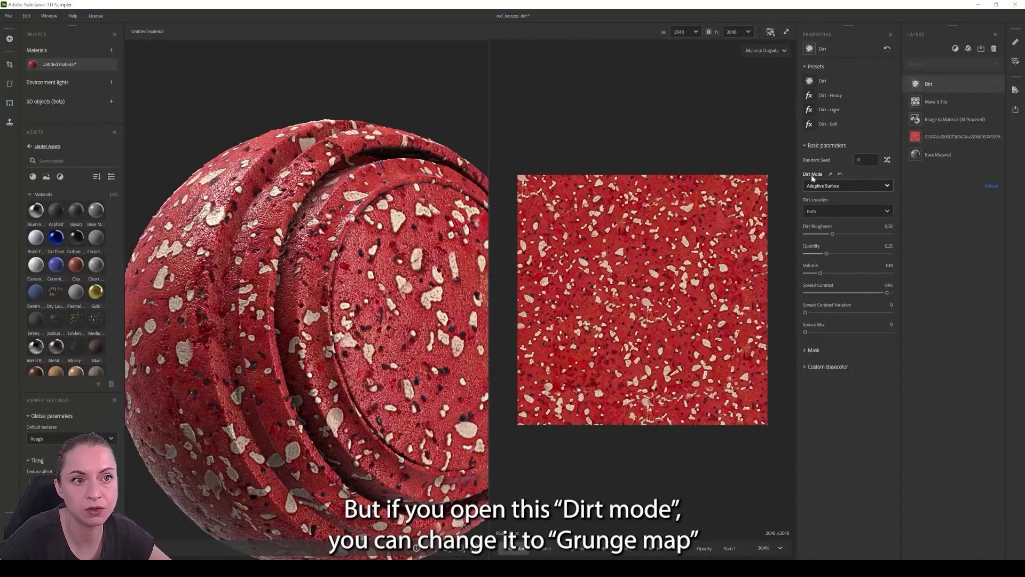
# Change the Dirt Mode to Grunge map and inspect the effect up close on the 3D preview
pyautogui.click(837, 187)
pyautogui.click(834, 214)
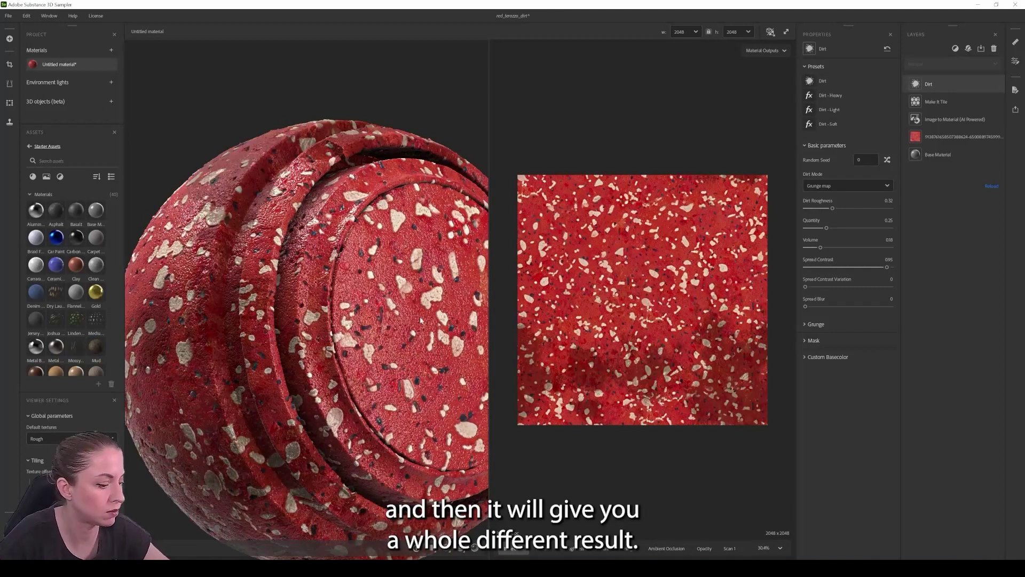
pyautogui.scroll(-3, 421, 320)
pyautogui.moveTo(420, 320); pyautogui.dragTo(355, 297)
pyautogui.scroll(3, 236, 185)
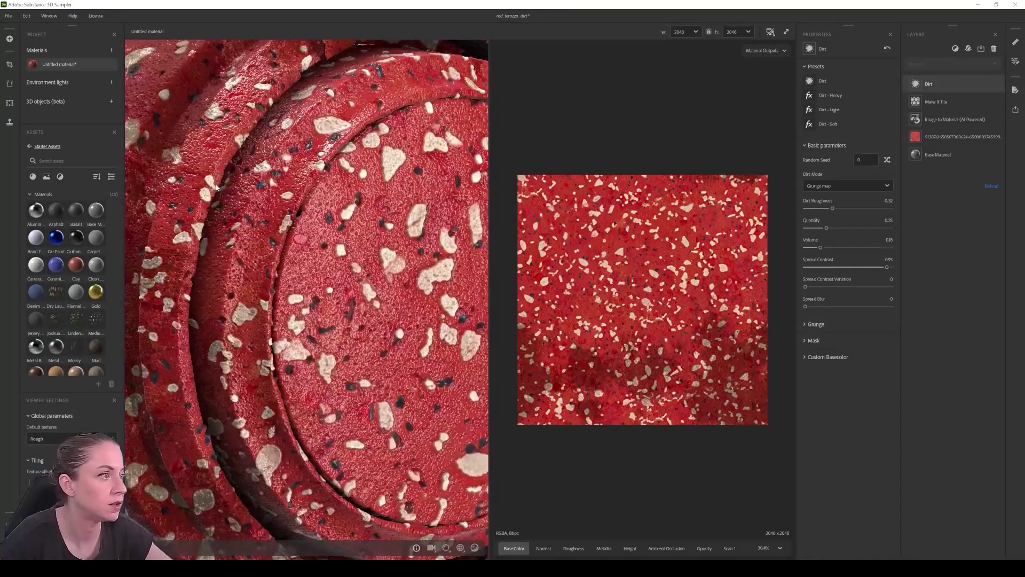
pyautogui.moveTo(235, 185); pyautogui.dragTo(275, 241)
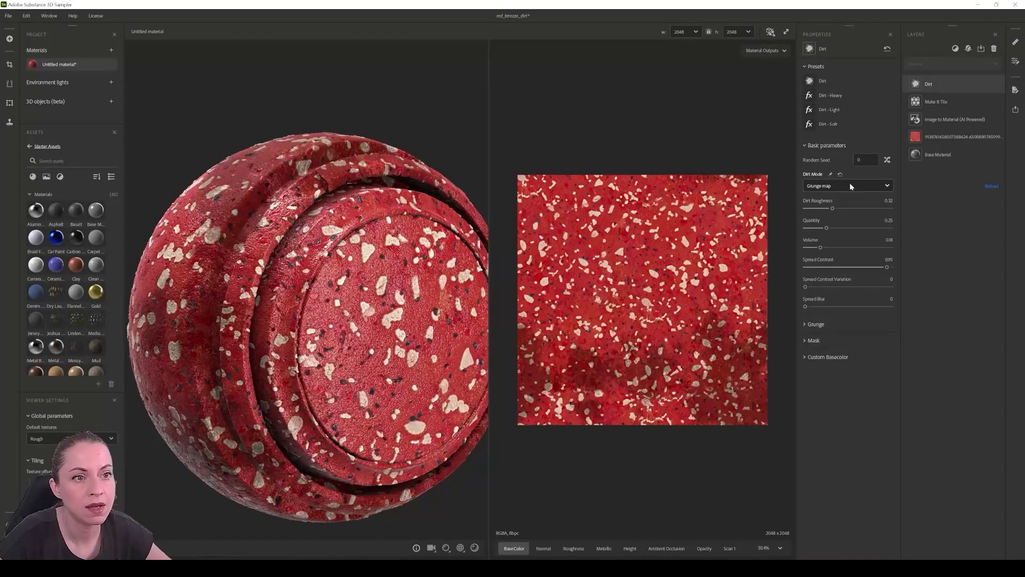
# Expand the Dirt filter's Grunge, Mask and Custom Basecolor parameters
pyautogui.click(804, 324)
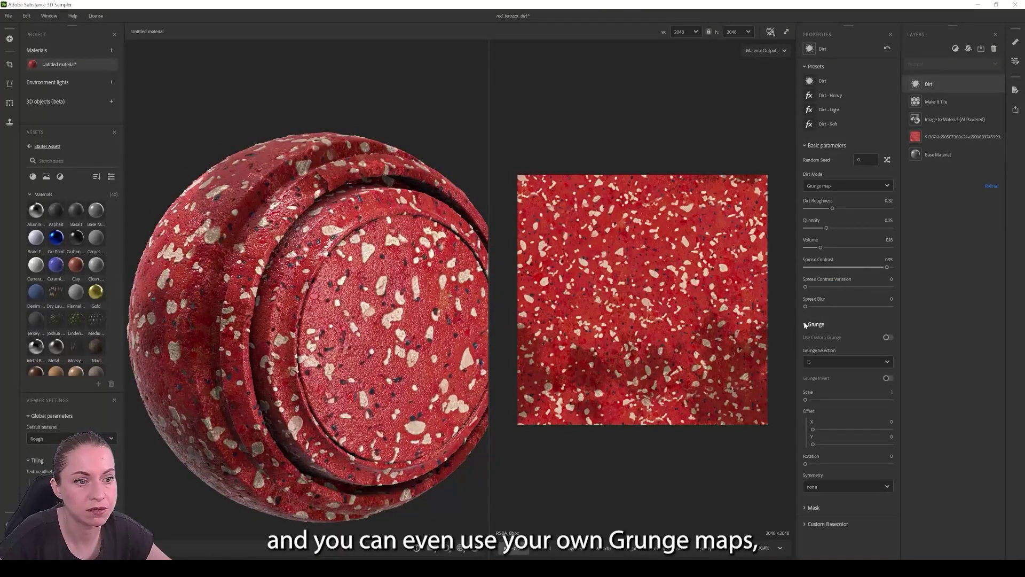
pyautogui.click(804, 507)
pyautogui.click(805, 541)
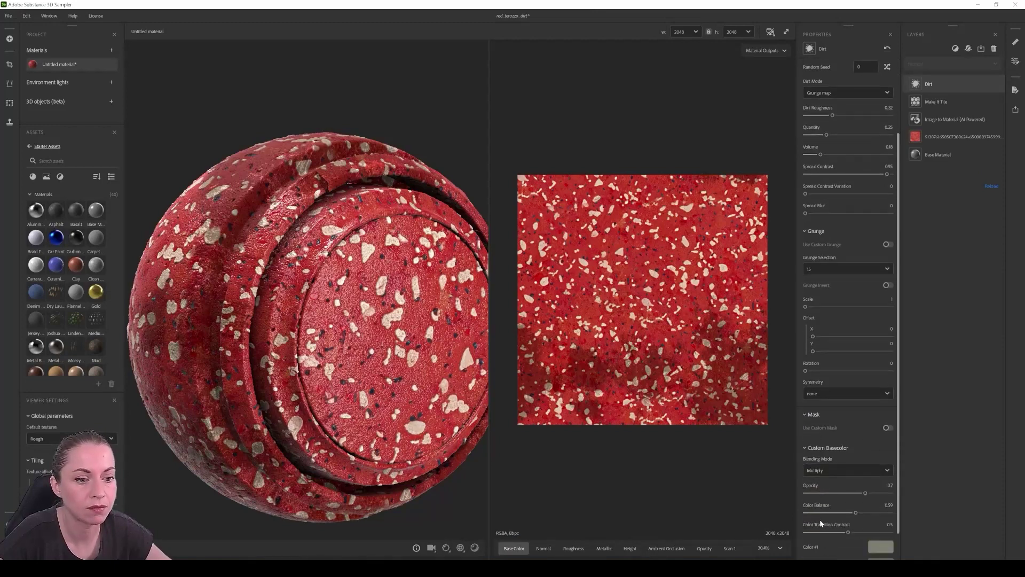
pyautogui.scroll(-4, 817, 529)
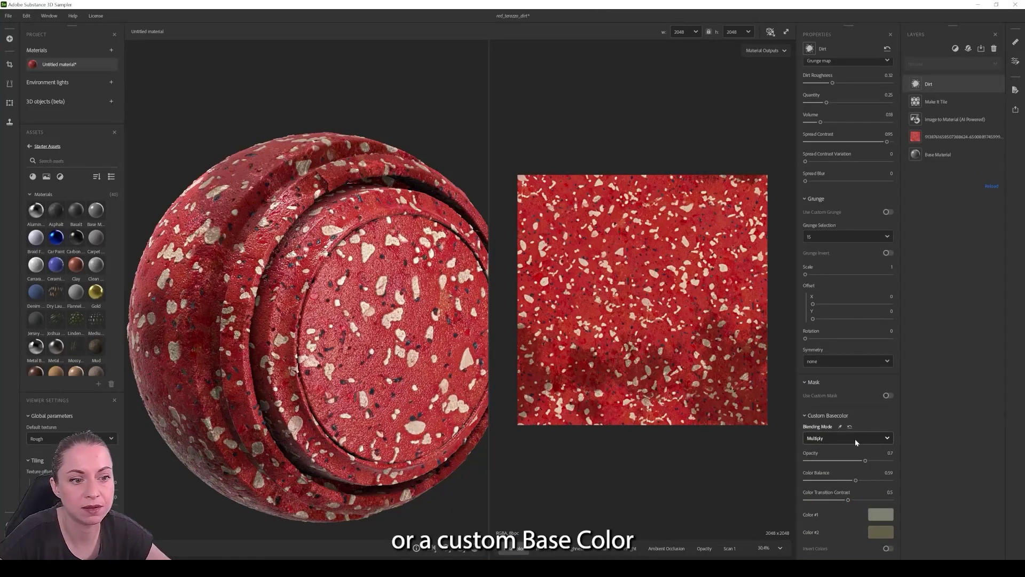
# Try the Overlay blending mode for the dirt's custom base color and switch back to Multiply
pyautogui.click(823, 437)
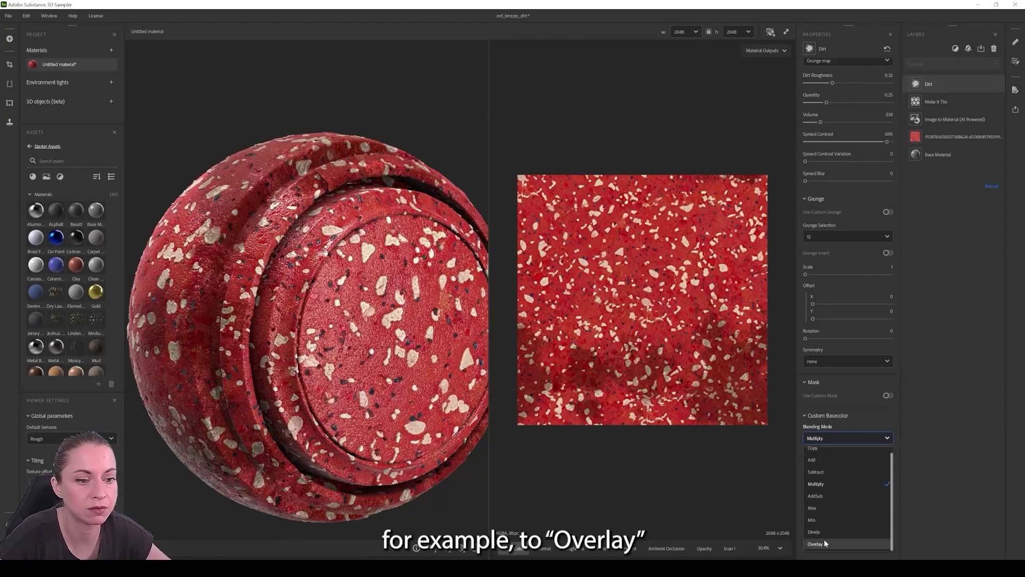
pyautogui.click(825, 539)
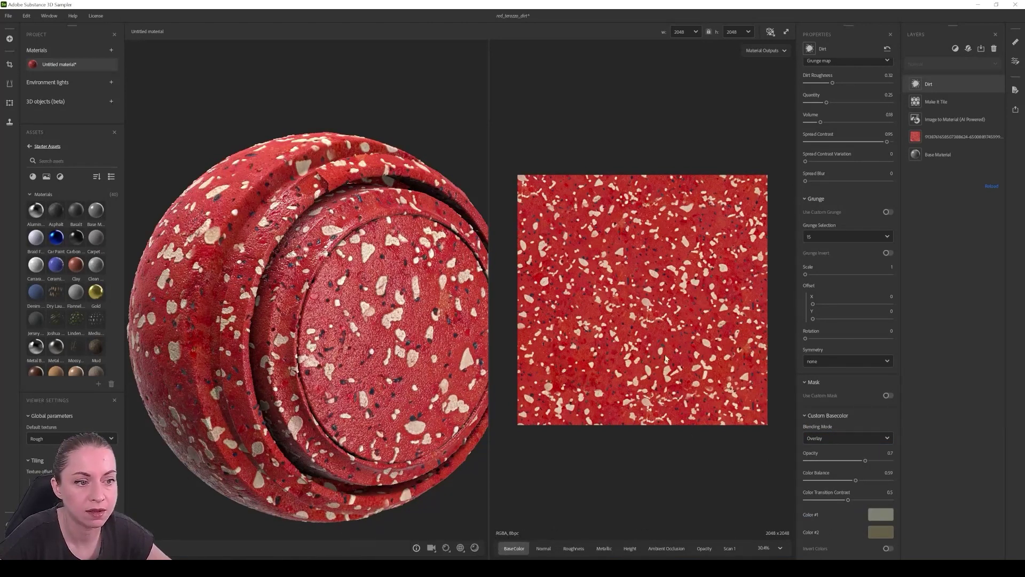
pyautogui.click(838, 439)
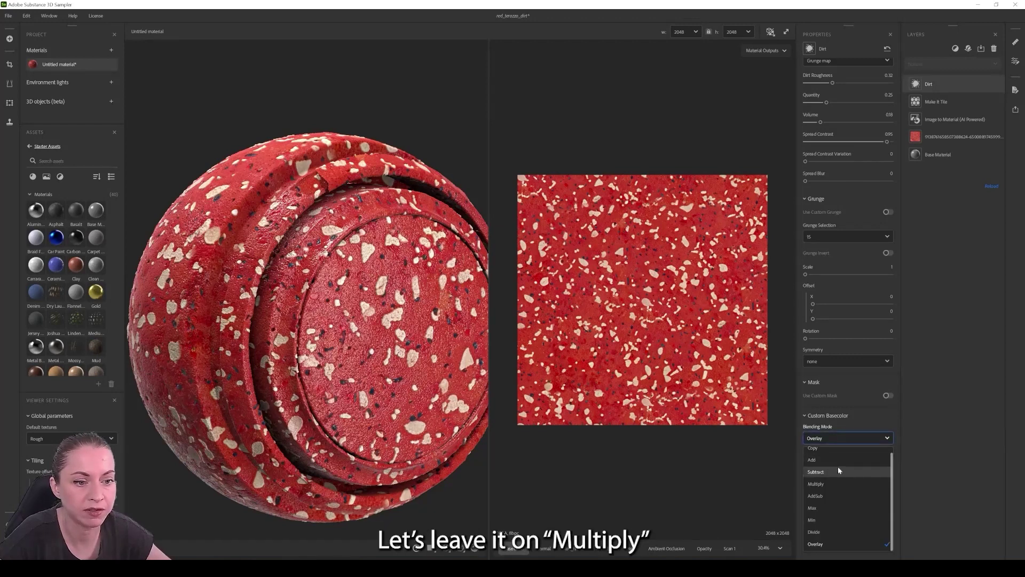
pyautogui.click(826, 490)
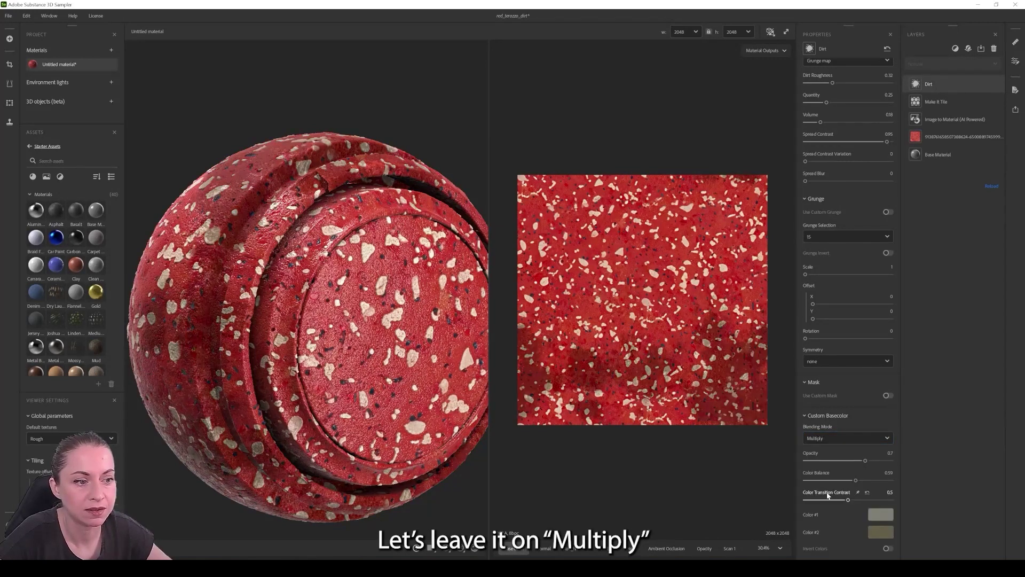
# Lower the dirt's custom base color Opacity to 0.35, set Color #1 to a deep blue and examine the result in both views
pyautogui.moveTo(864, 460); pyautogui.dragTo(835, 462)
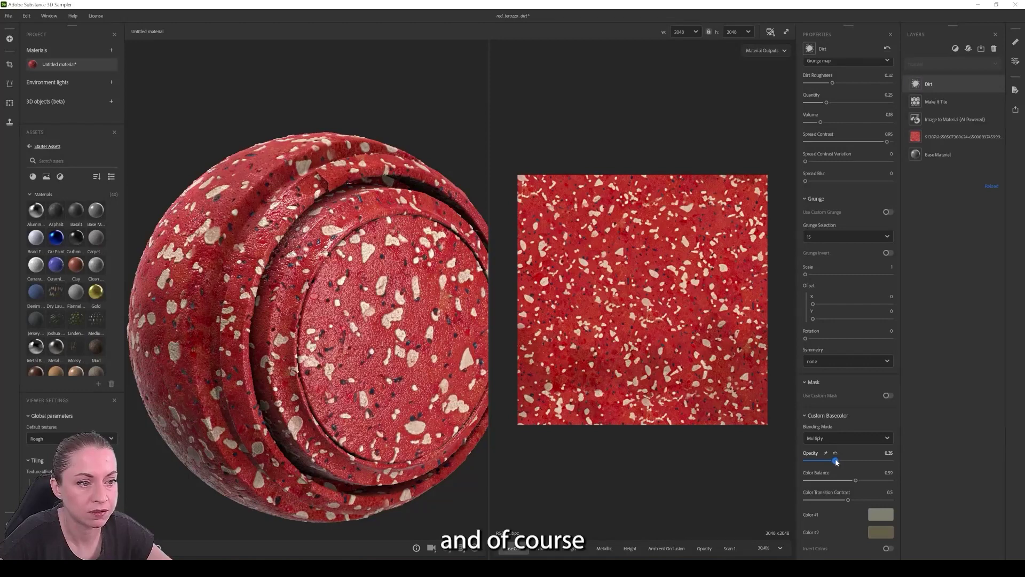
pyautogui.click(880, 514)
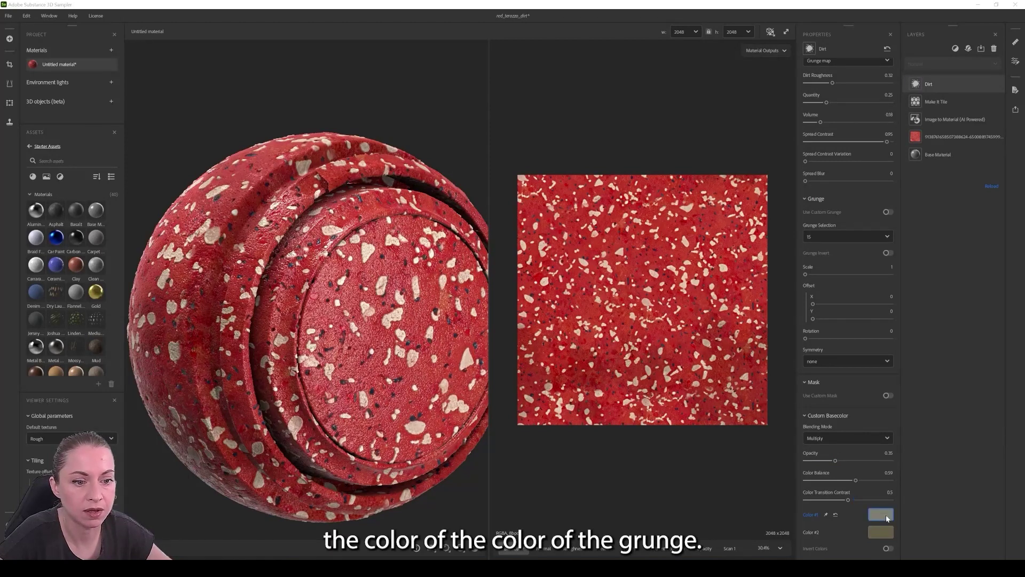
pyautogui.click(554, 214)
pyautogui.click(533, 210)
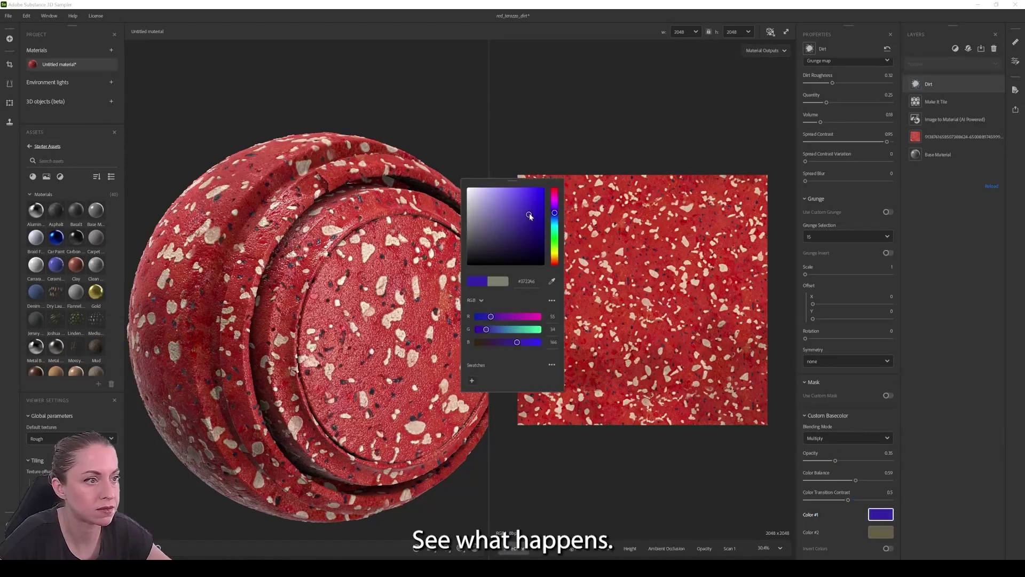
pyautogui.click(548, 179)
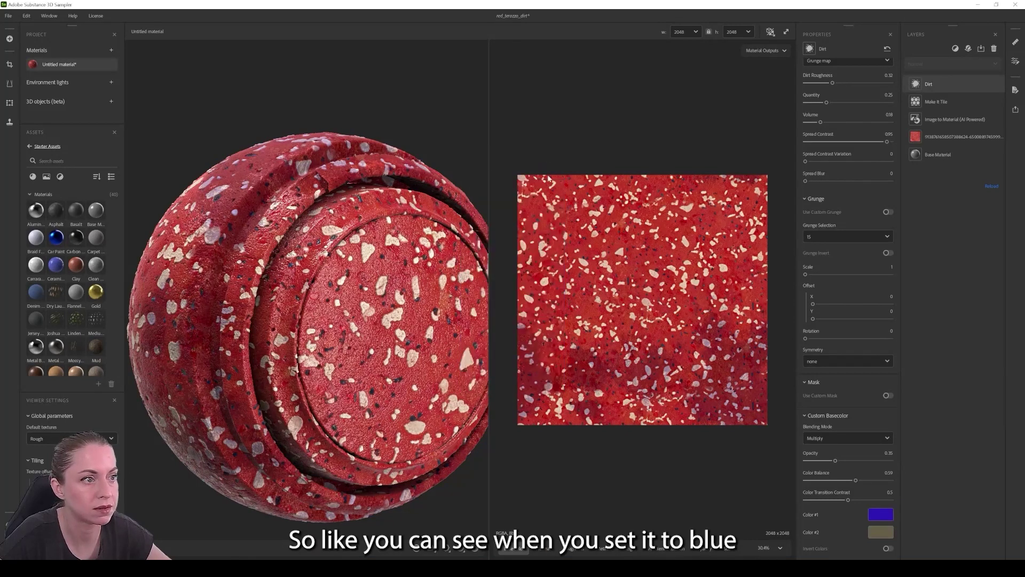
pyautogui.scroll(5, 713, 392)
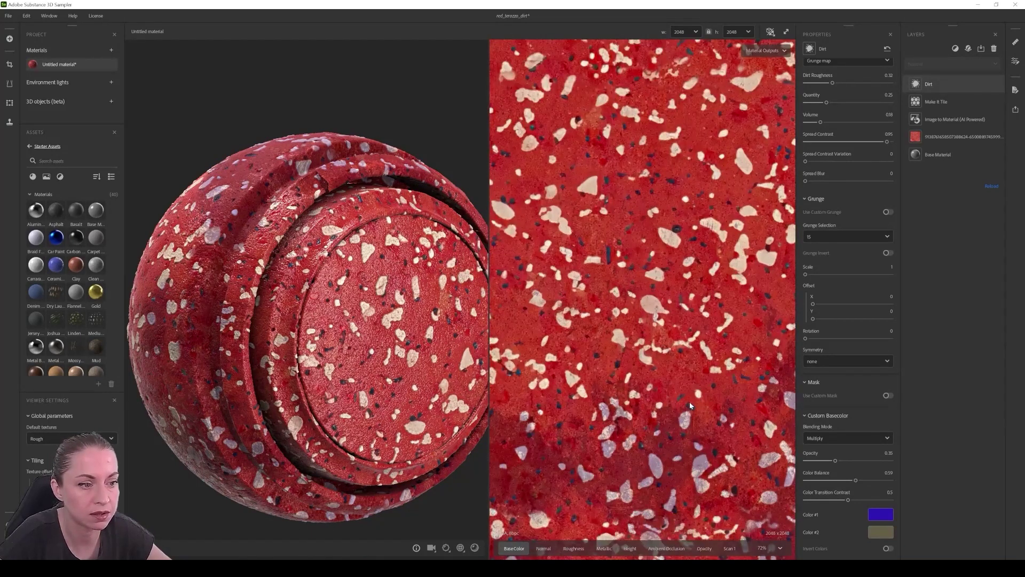
pyautogui.scroll(2, 632, 336)
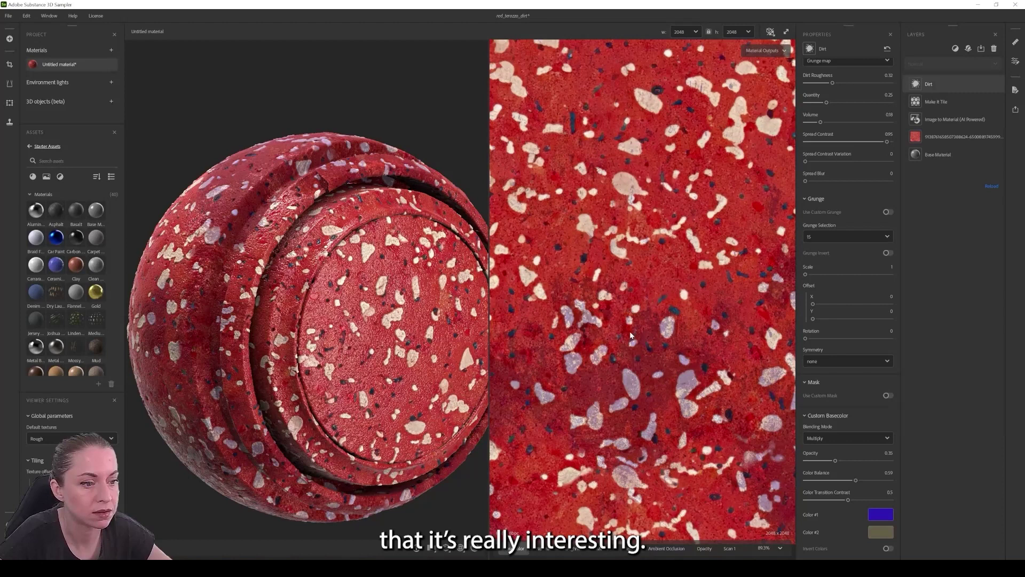
pyautogui.scroll(-4, 631, 344)
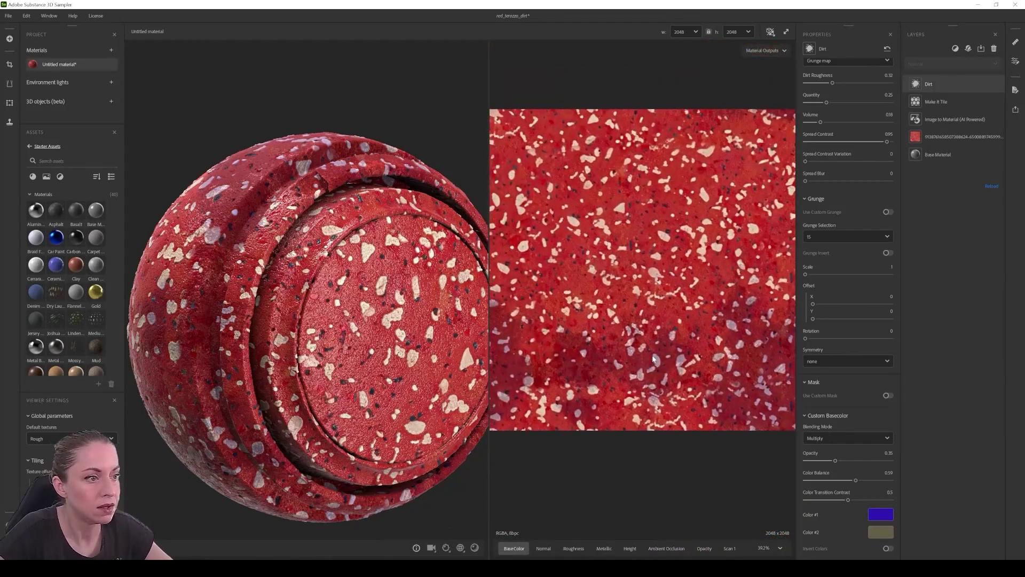
pyautogui.moveTo(339, 269); pyautogui.dragTo(299, 285)
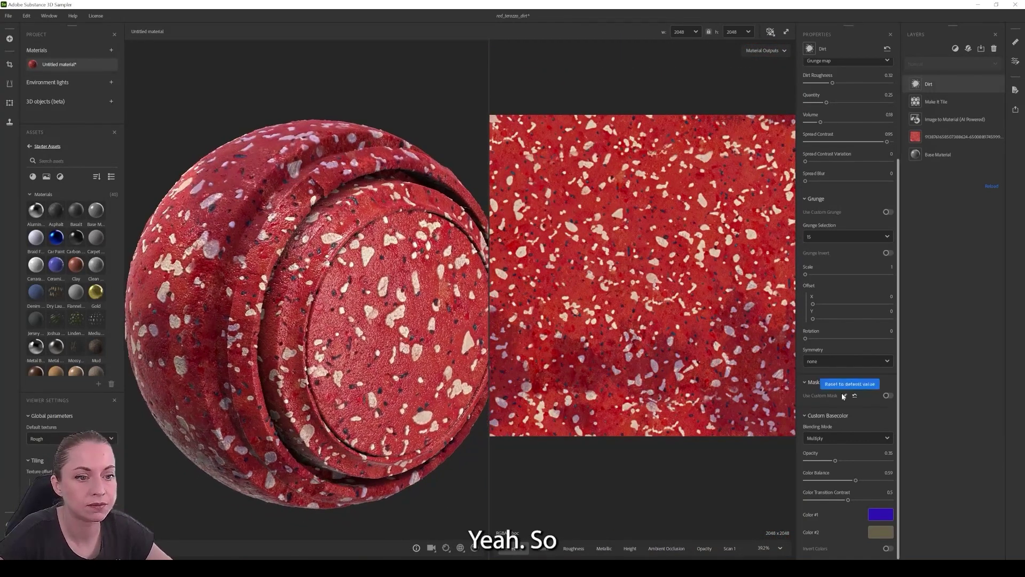
# Try the Dirt filter with a custom mask and turn the mask off again
pyautogui.click(887, 396)
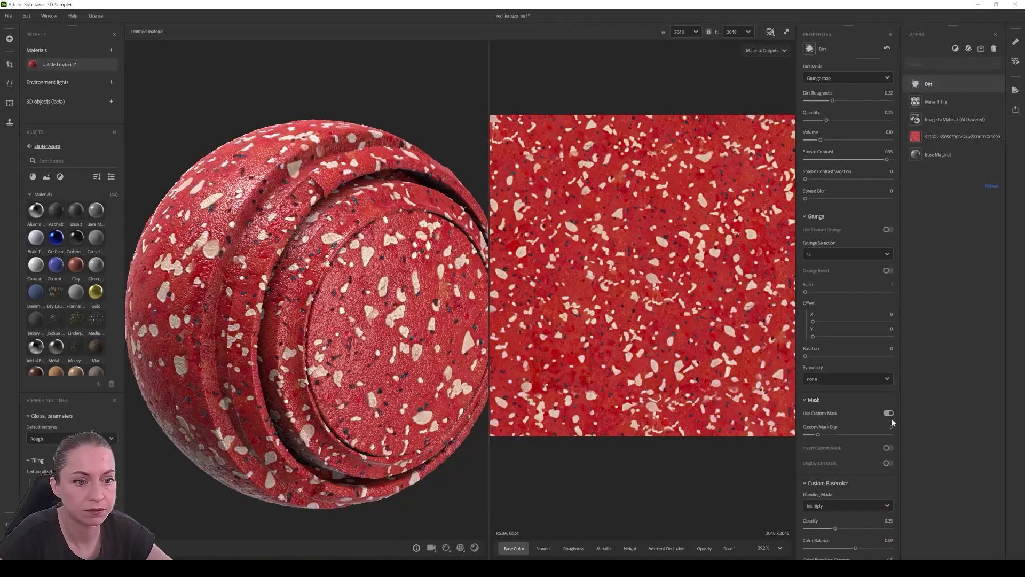
pyautogui.click(888, 413)
# Enable the custom grunge for the Dirt filter and load Clouds.png as its image
pyautogui.scroll(3, 861, 334)
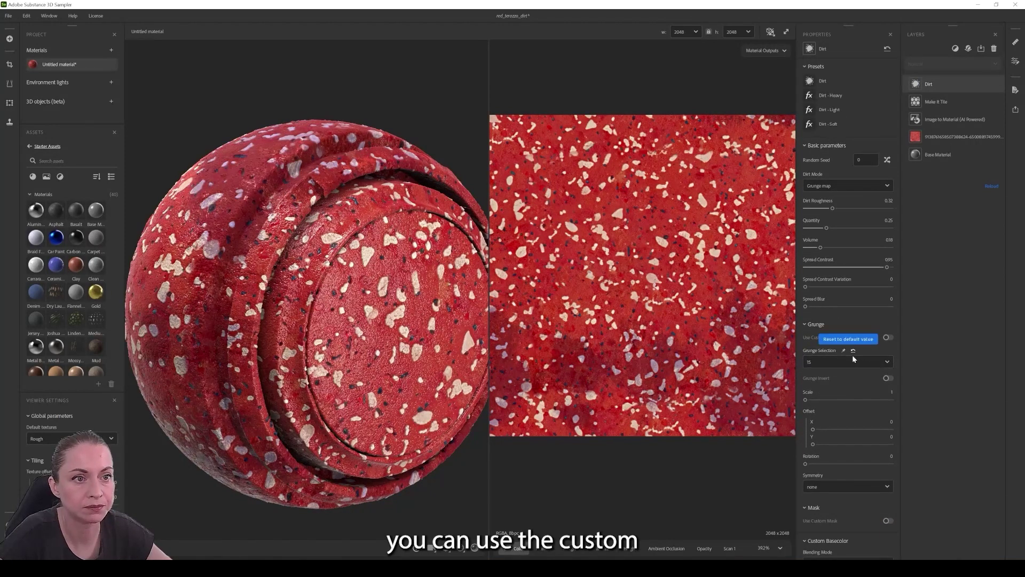
pyautogui.click(887, 337)
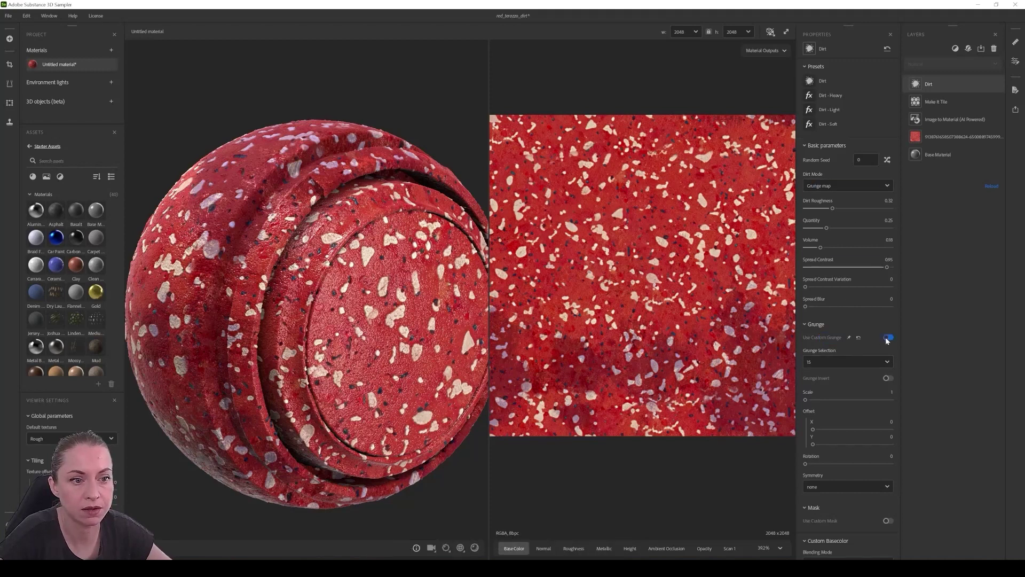
pyautogui.click(868, 339)
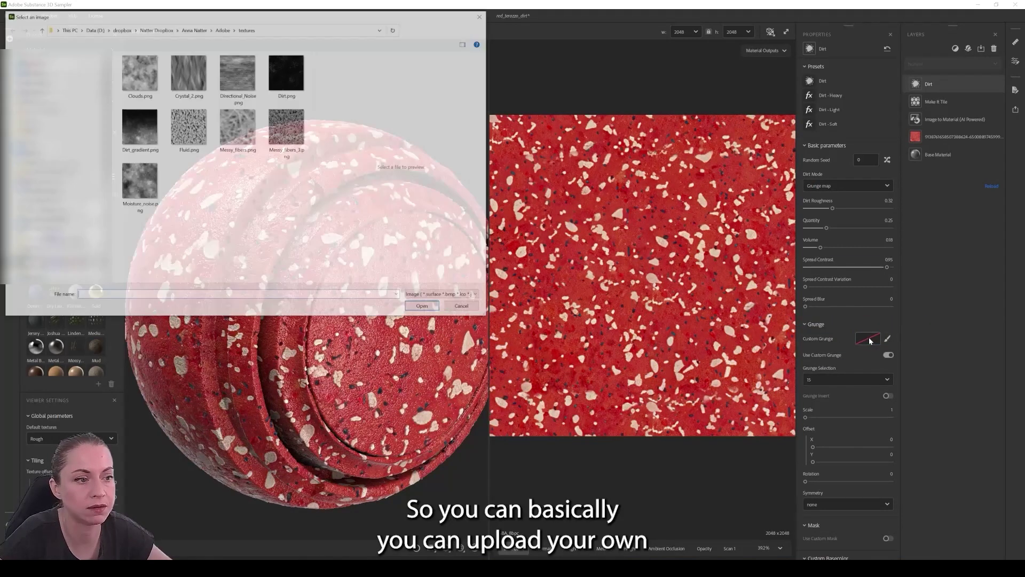
pyautogui.click(138, 78)
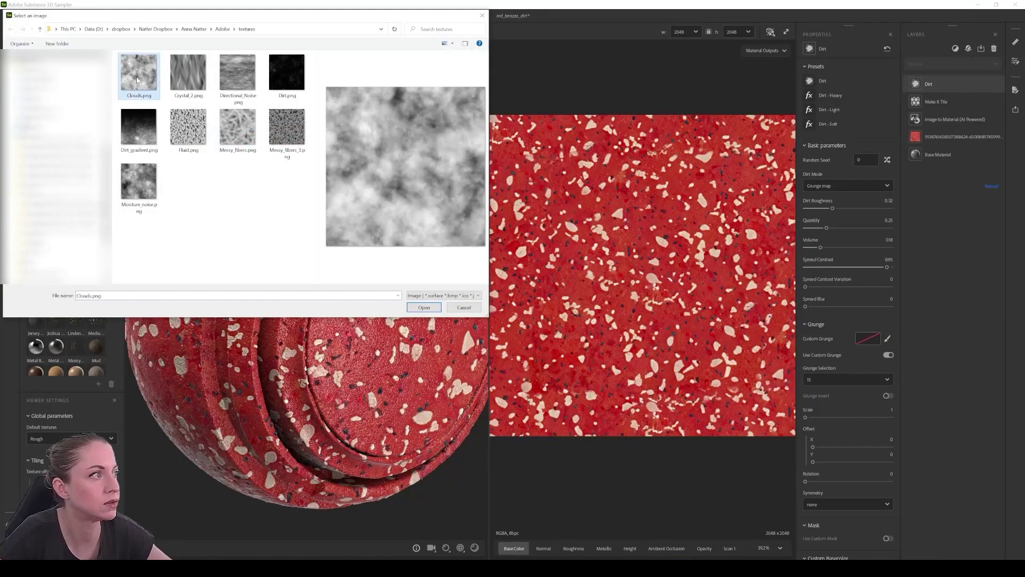
pyautogui.click(421, 307)
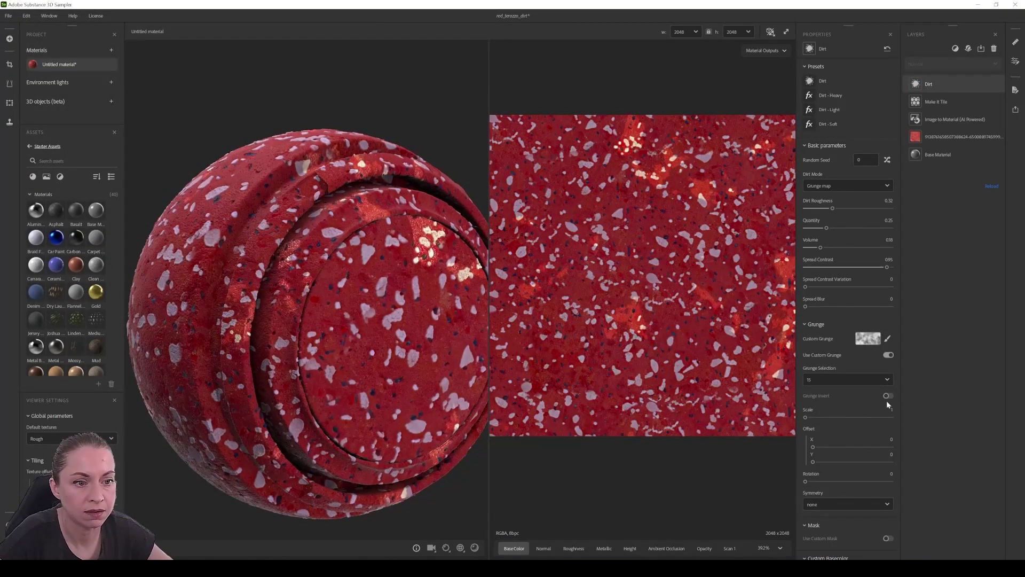
# Invert the grunge map and check the dirt distribution on the 3D preview
pyautogui.click(888, 396)
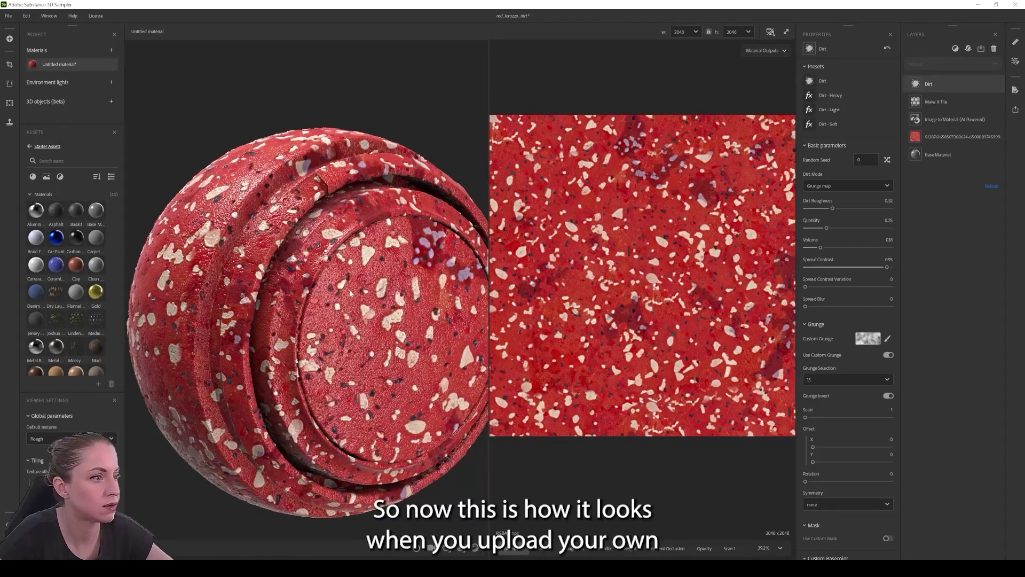
pyautogui.moveTo(349, 297); pyautogui.dragTo(345, 211)
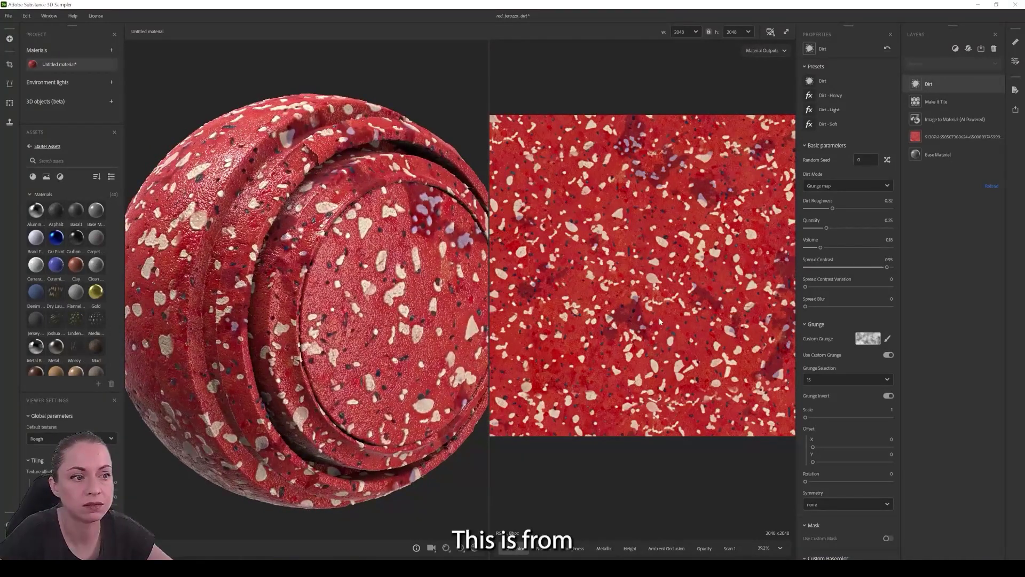
pyautogui.scroll(-3, 326, 296)
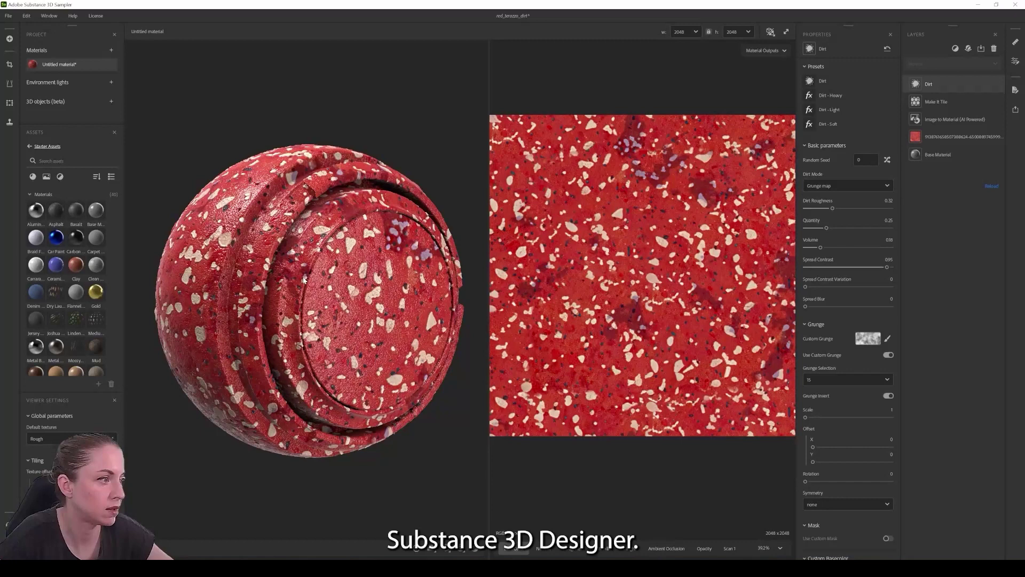
pyautogui.moveTo(306, 282)
pyautogui.mouseDown()
pyautogui.moveTo(312, 261)
pyautogui.moveTo(298, 269)
pyautogui.mouseUp()
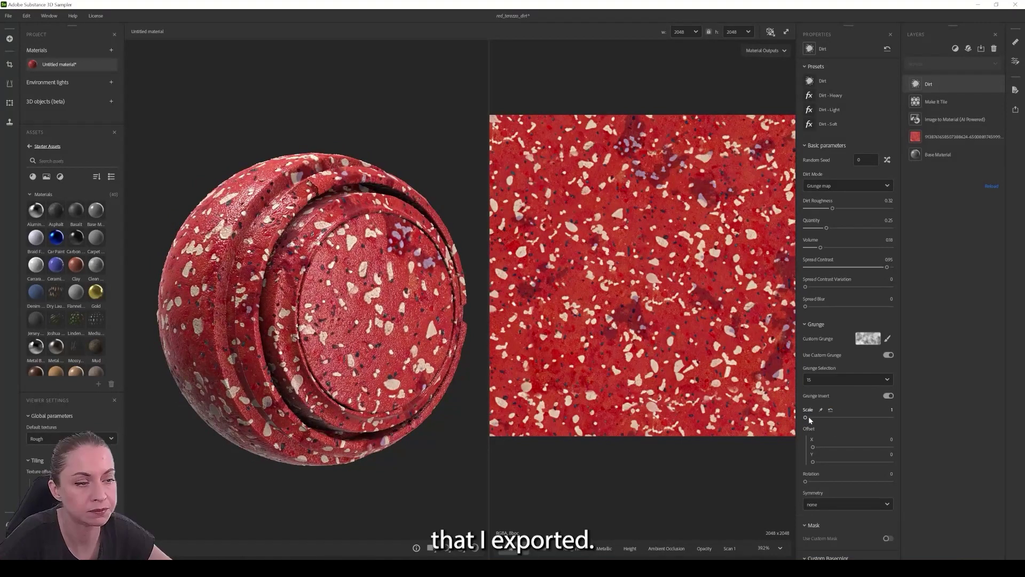
# Set the grunge Scale to 3 and the Dirt Roughness to 0.28
pyautogui.moveTo(806, 418)
pyautogui.mouseDown()
pyautogui.moveTo(829, 418)
pyautogui.moveTo(819, 415)
pyautogui.mouseUp()
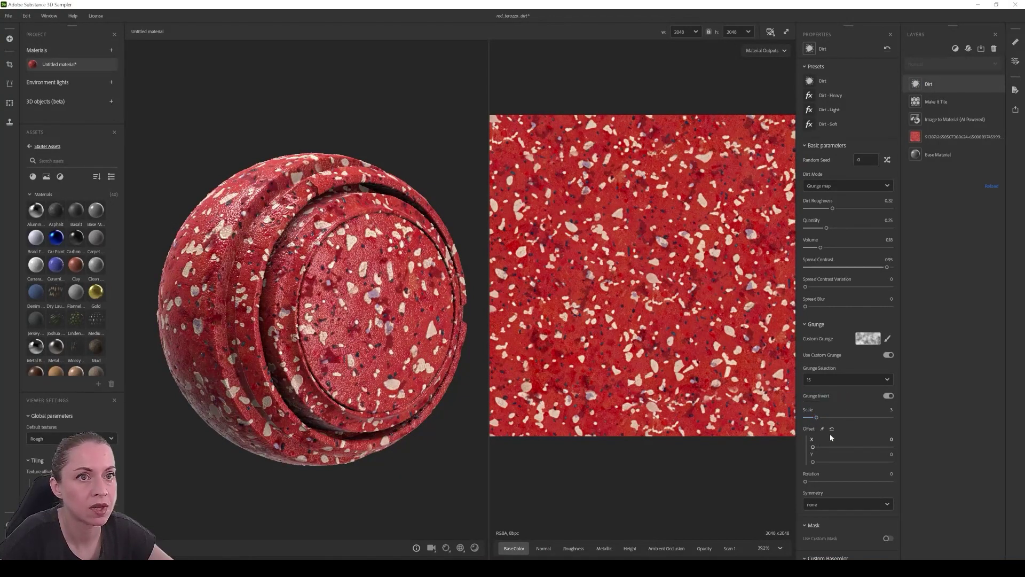
pyautogui.moveTo(387, 292); pyautogui.dragTo(365, 290)
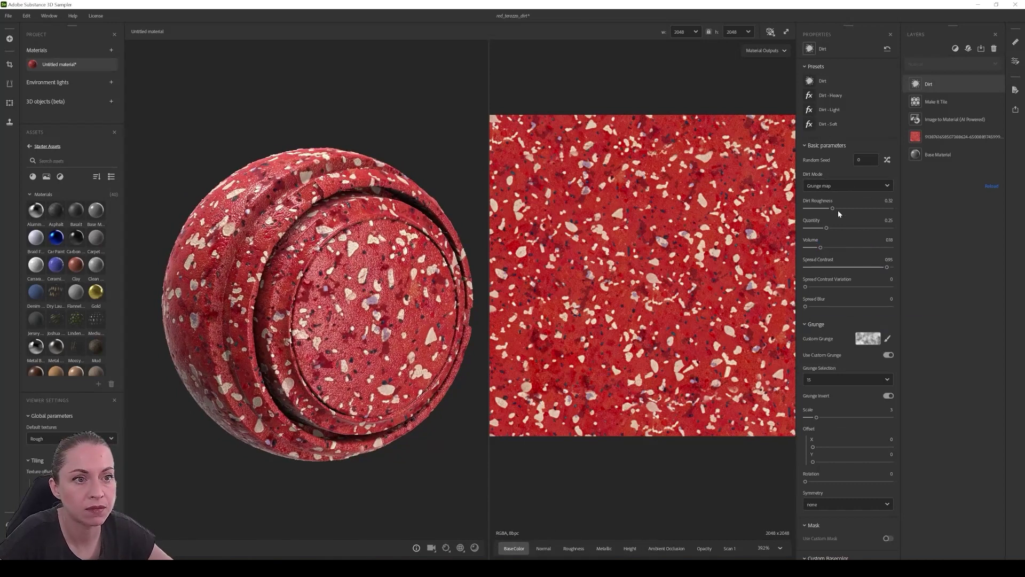
pyautogui.moveTo(833, 208); pyautogui.dragTo(830, 209)
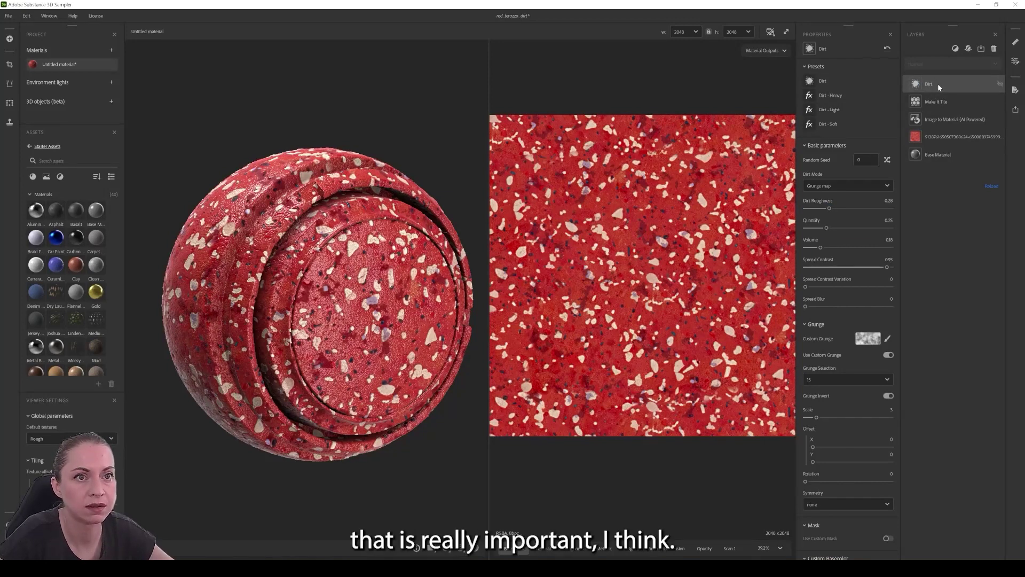
# Add a Hue/Saturation filter above the Dirt layer and shift its Hue to -0.12
pyautogui.click(955, 49)
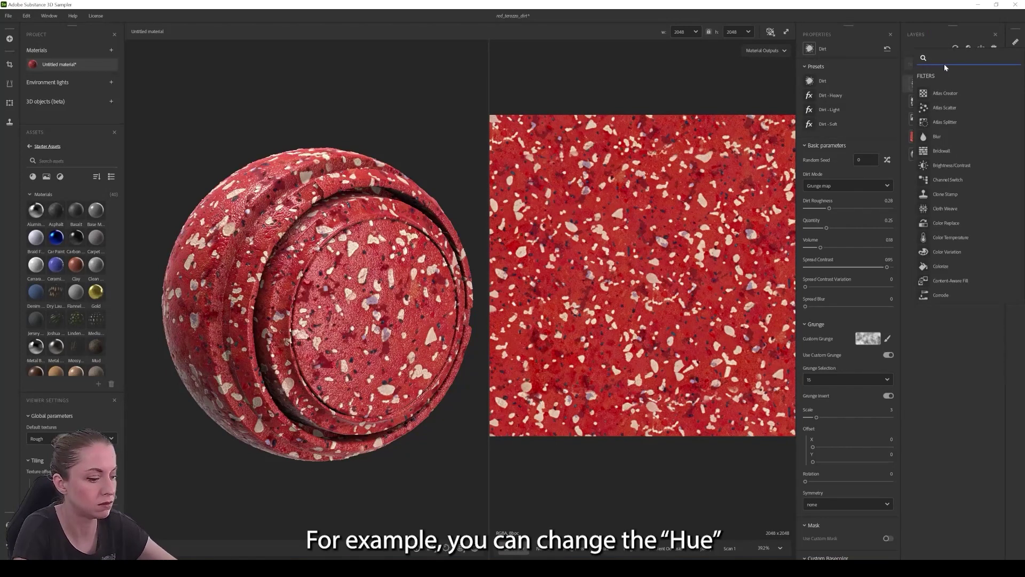
pyautogui.write('hue')
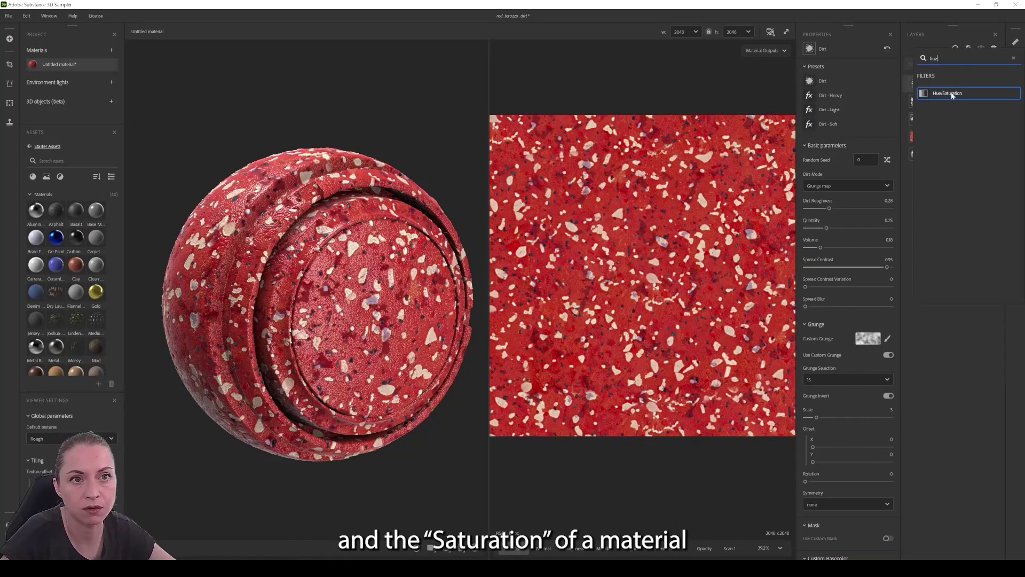
pyautogui.click(949, 93)
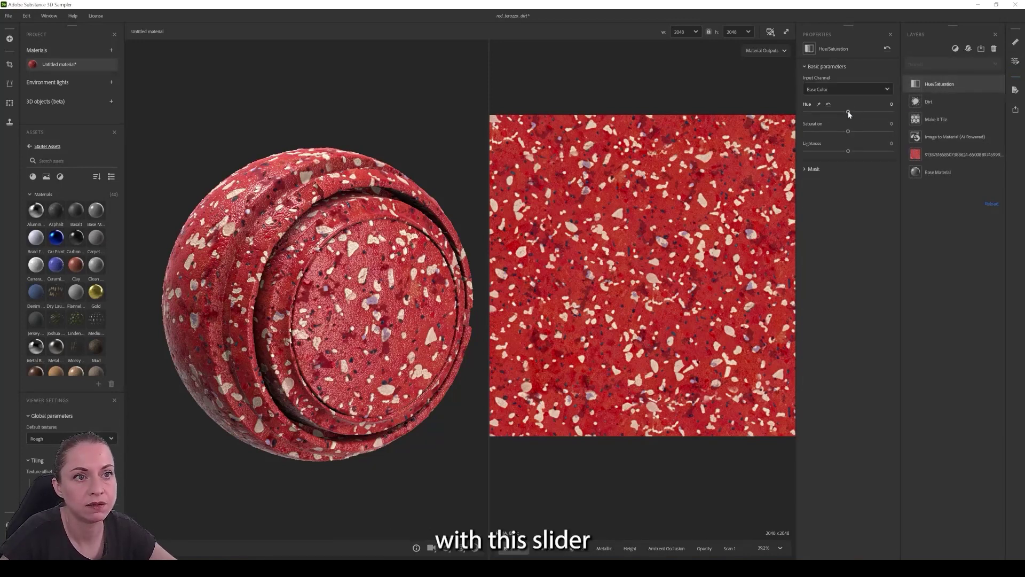
pyautogui.moveTo(848, 111)
pyautogui.mouseDown()
pyautogui.moveTo(865, 112)
pyautogui.moveTo(845, 113)
pyautogui.mouseUp()
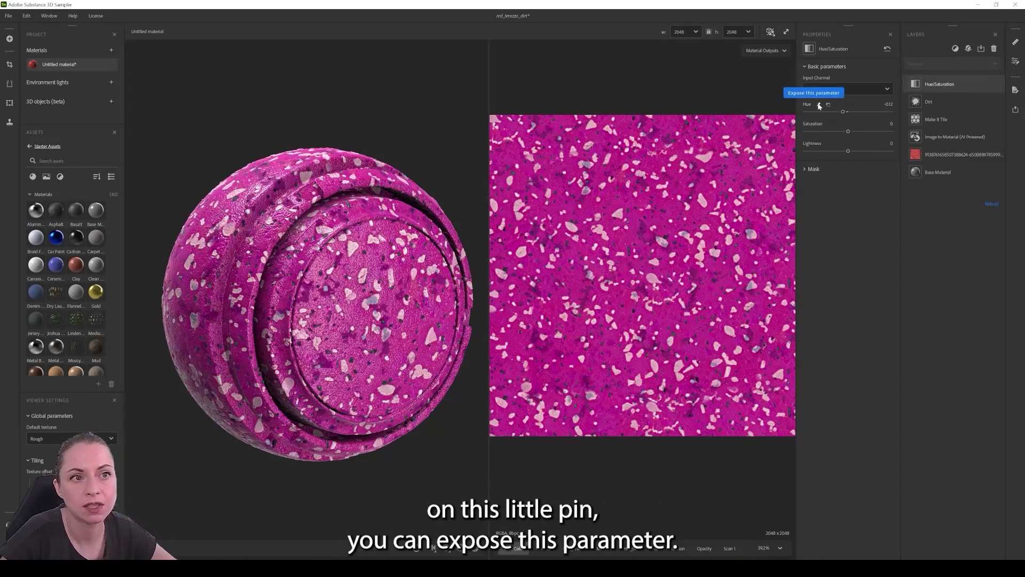
# Expose the Hue, Saturation and Lightness parameters of the Hue/Saturation filter and set the Hue to 0.05 for orange
pyautogui.click(819, 105)
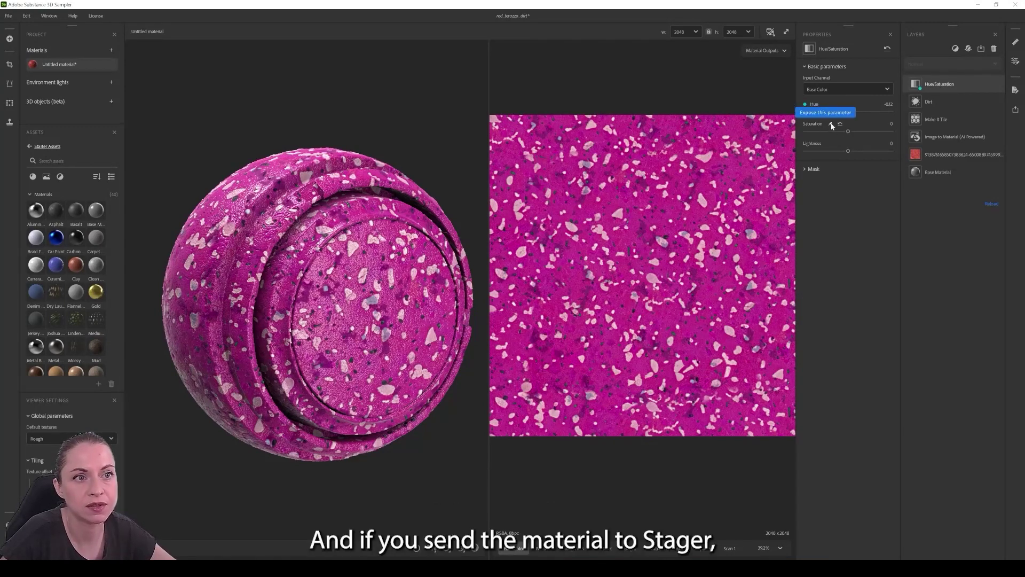
pyautogui.click(830, 125)
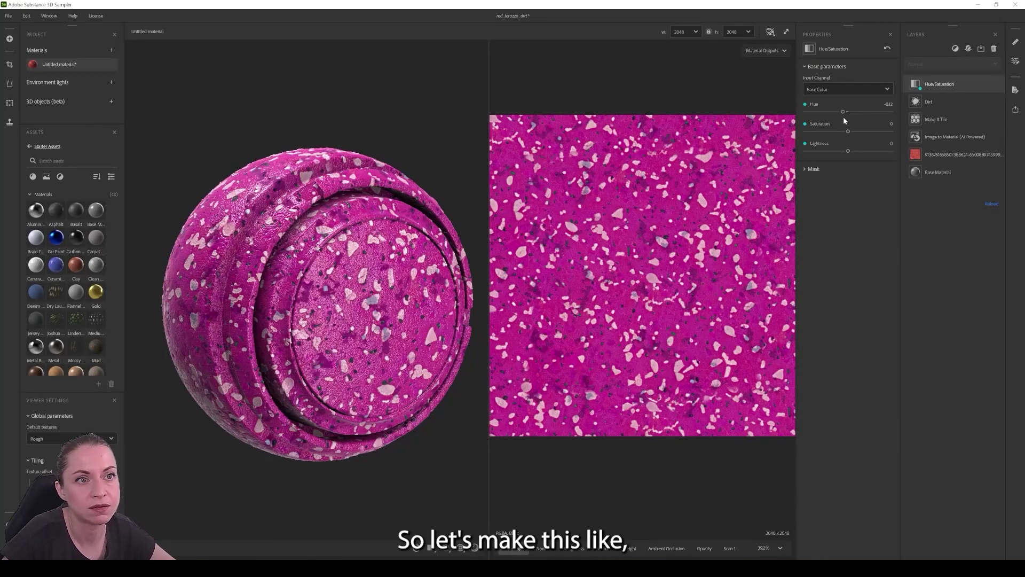
pyautogui.moveTo(850, 111); pyautogui.dragTo(853, 112)
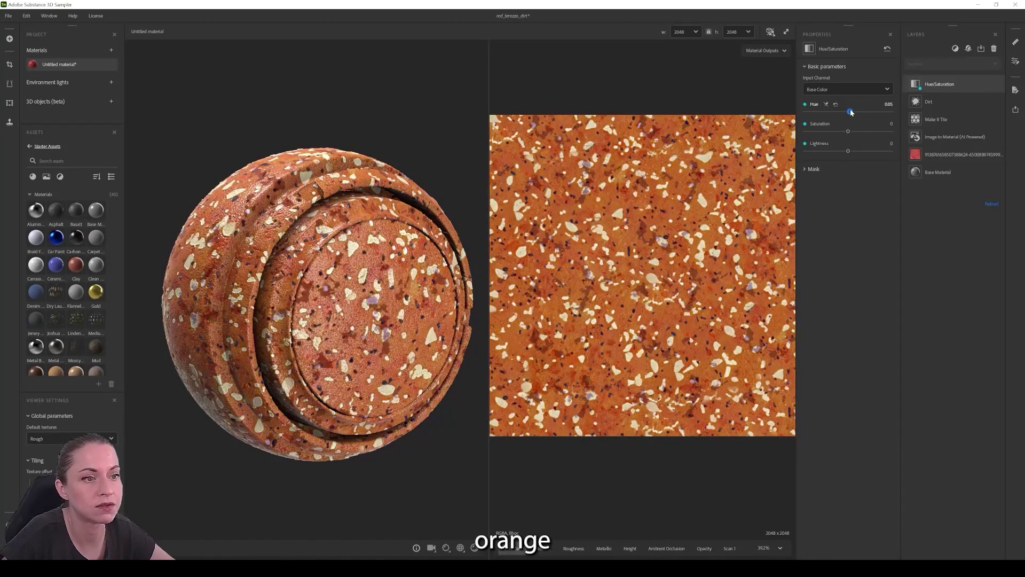
# Set the Dirt filter's mode to Adaptive Surface with a Quantity of 0.27 and inspect the 3D preview up close
pyautogui.click(935, 103)
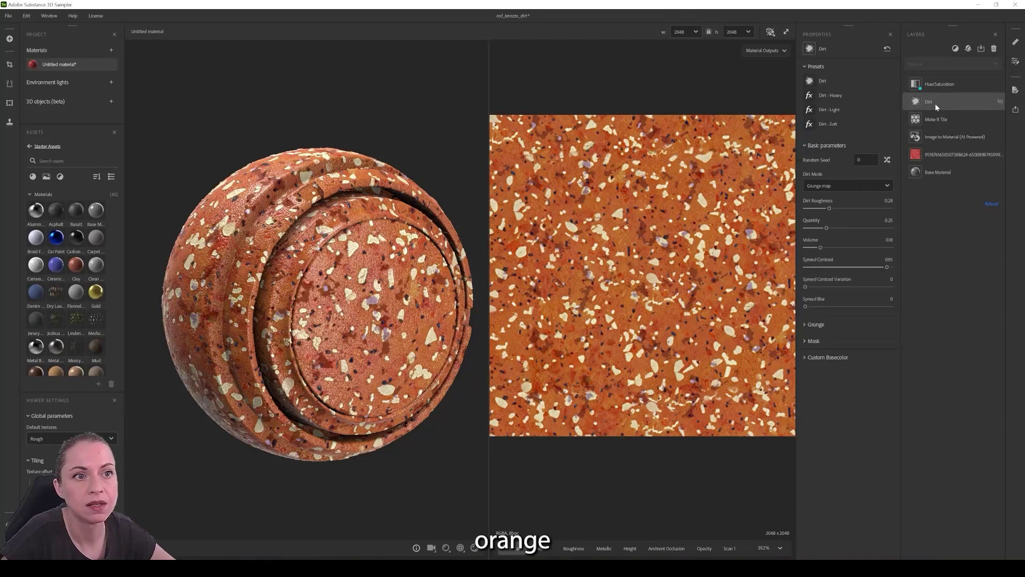
pyautogui.click(856, 183)
pyautogui.click(834, 201)
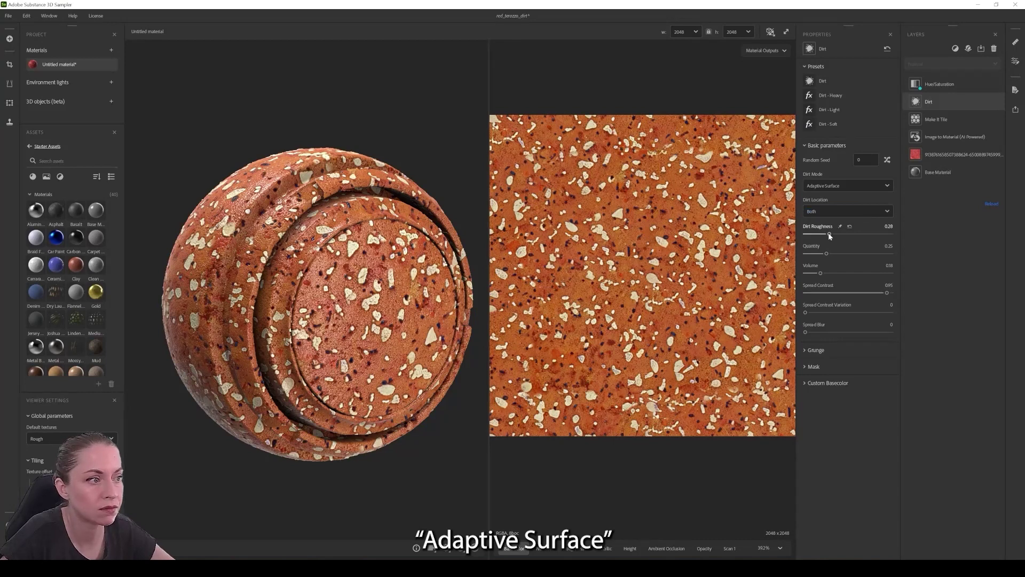
pyautogui.moveTo(827, 250); pyautogui.dragTo(829, 255)
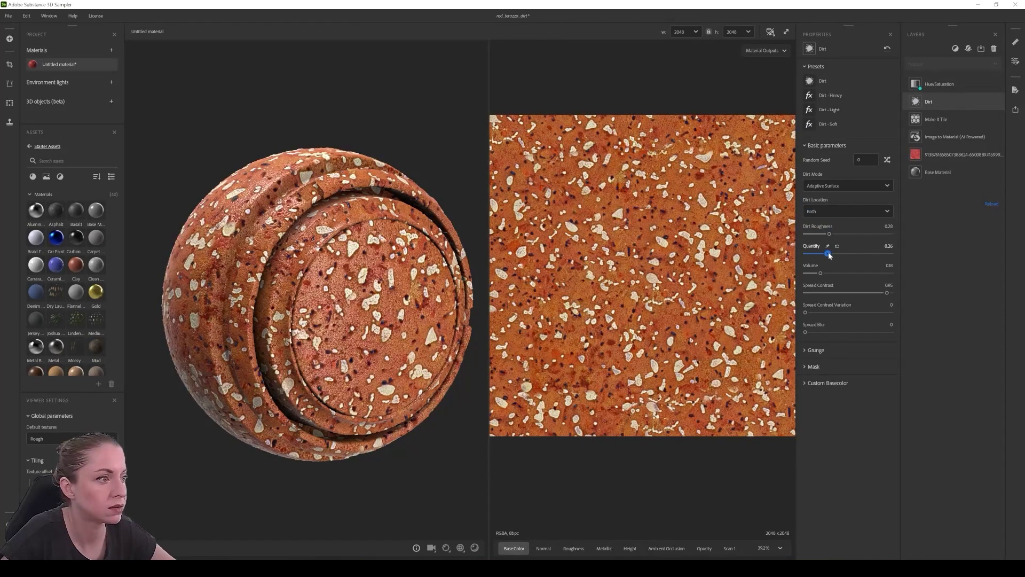
pyautogui.scroll(5, 304, 251)
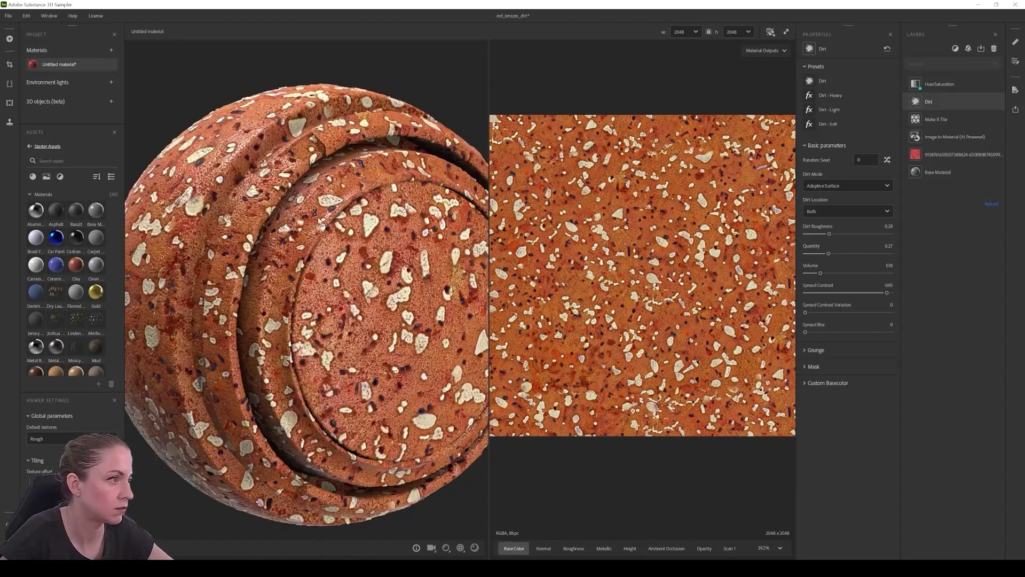
pyautogui.moveTo(331, 222); pyautogui.dragTo(312, 231)
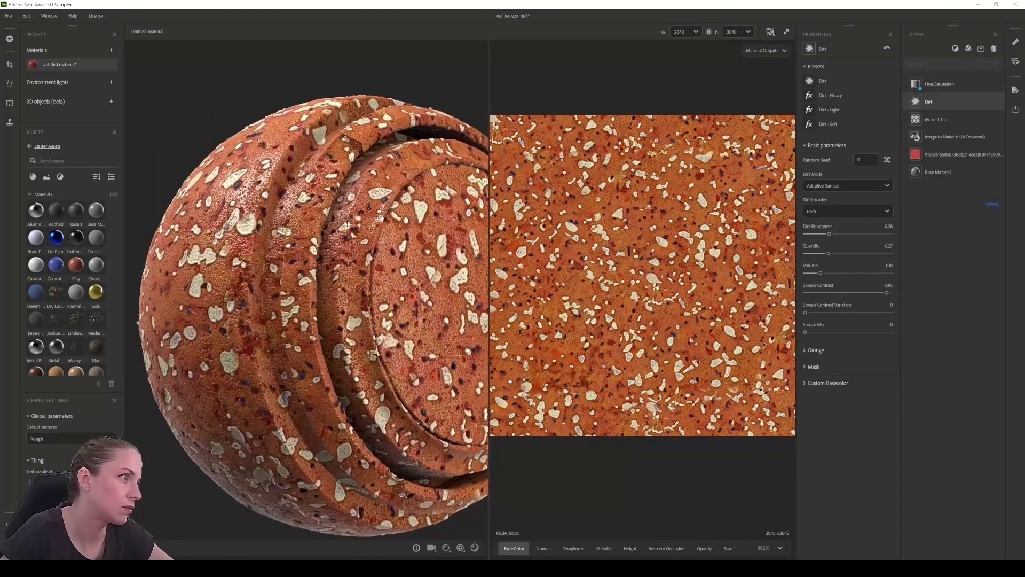
pyautogui.scroll(3, 340, 237)
pyautogui.moveTo(395, 265); pyautogui.dragTo(252, 273)
pyautogui.keyDown('shift'); pyautogui.moveTo(251, 273); pyautogui.dragTo(352, 274, button='right'); pyautogui.keyUp('shift')
pyautogui.scroll(-5, 352, 273)
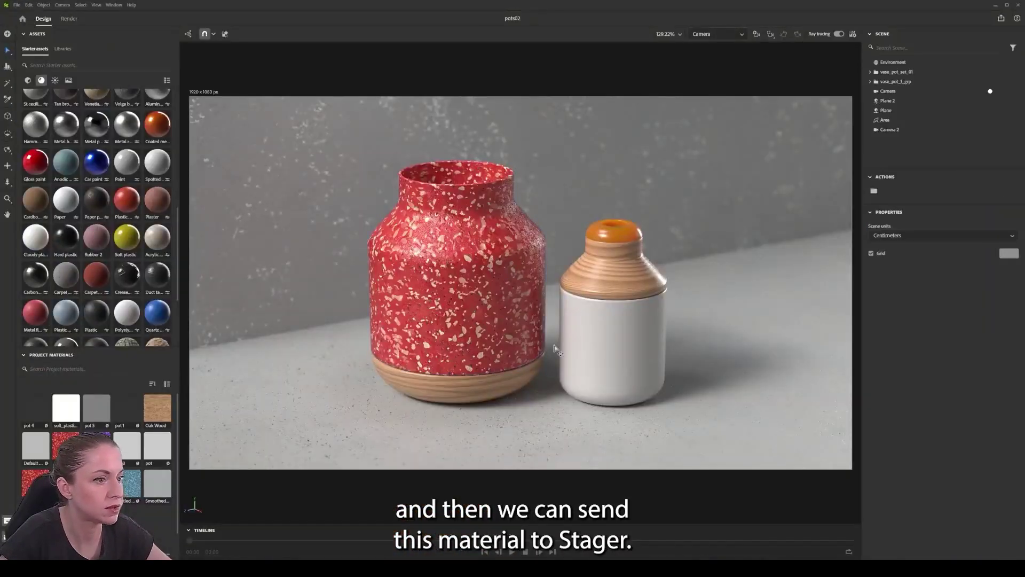
# Switch to Stager, select the small pot's white body and apply the orange terrazzo material sent from Sampler
pyautogui.click(597, 336)
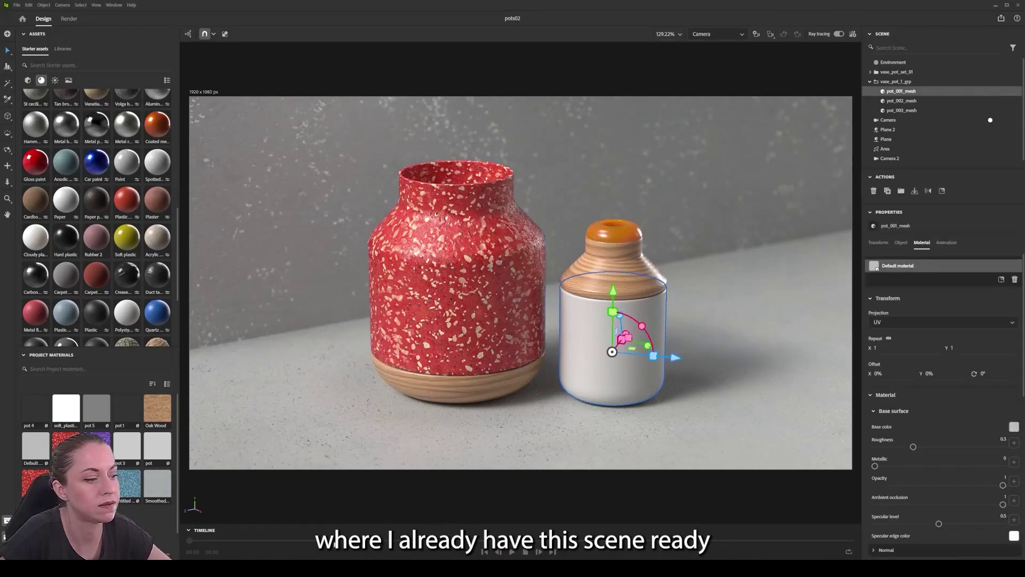
pyautogui.moveTo(304, 566)
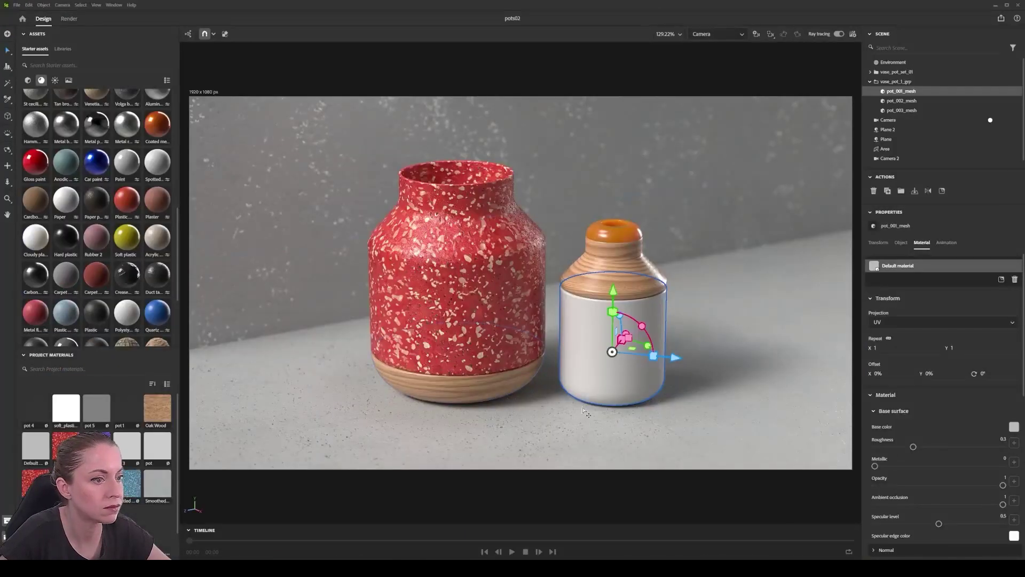
pyautogui.scroll(-4, 930, 396)
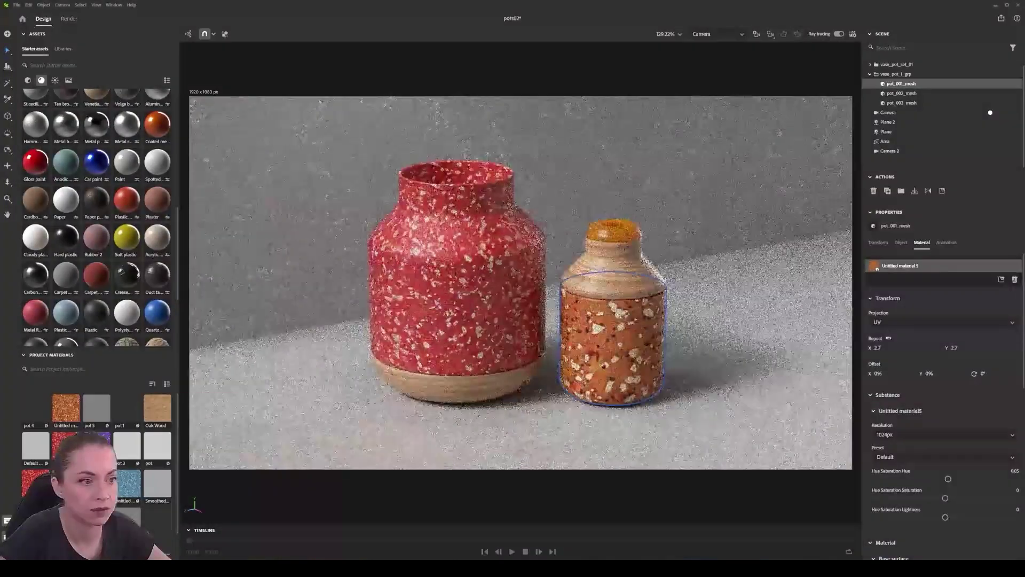
# Increase the terrazzo material's Repeat on the small pot's body to 3.9 in X and Y
pyautogui.press('Up')
pyautogui.press('Up')
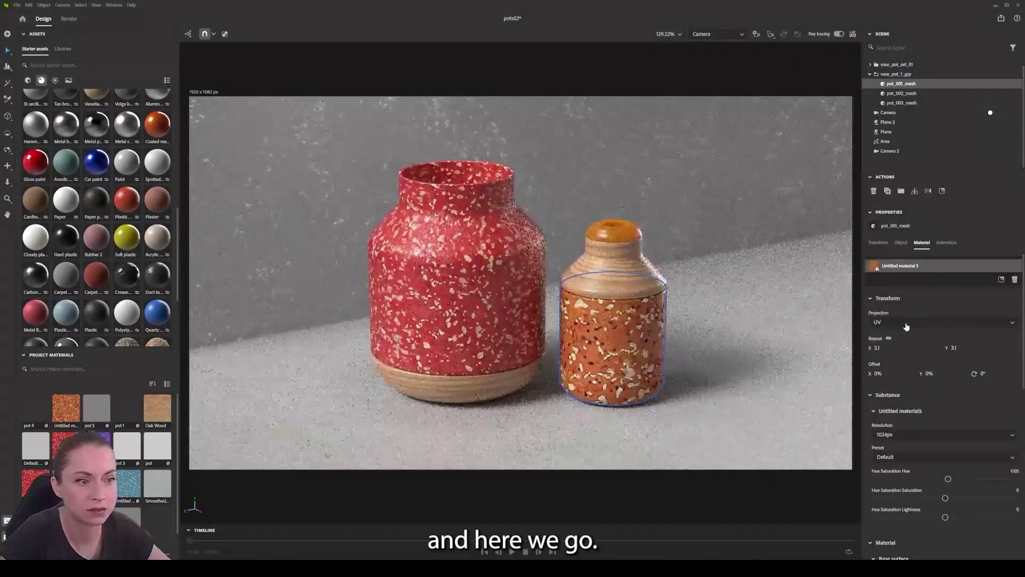
pyautogui.scroll(-1, 935, 420)
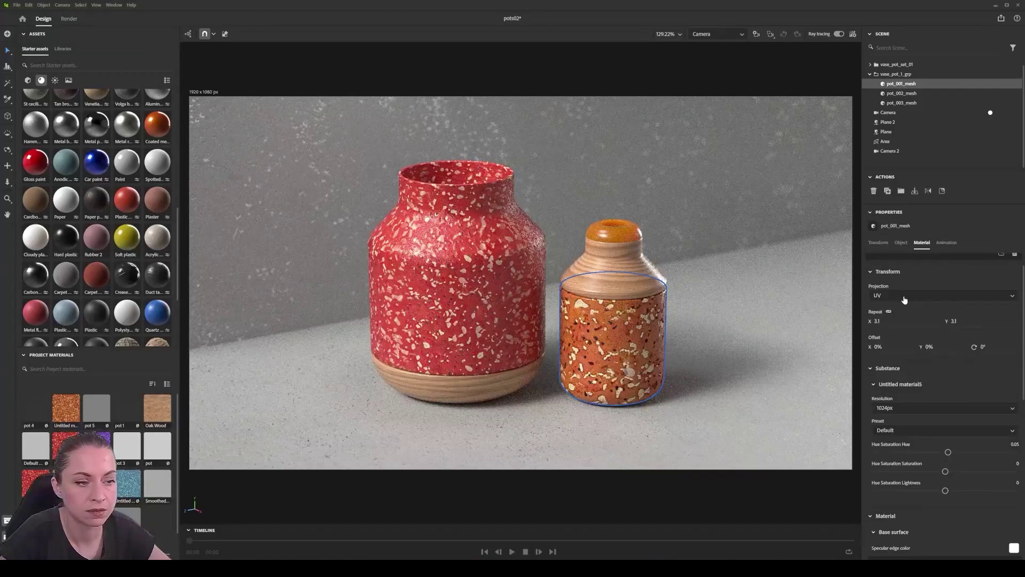
pyautogui.press('Up')
pyautogui.press('Up')
pyautogui.press('Up')
pyautogui.press('Up')
pyautogui.press('Up')
pyautogui.press('Up')
pyautogui.press('Up')
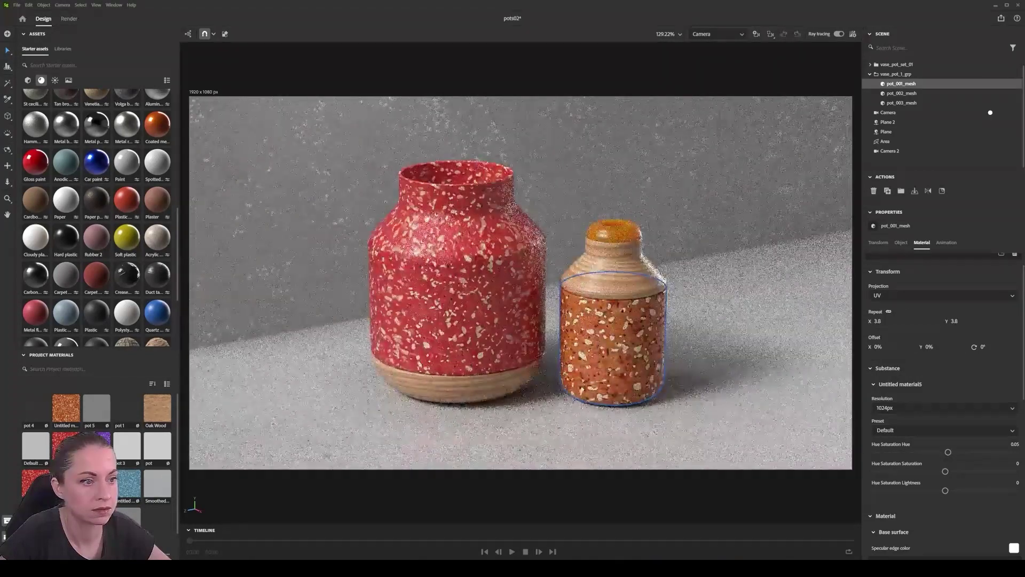
pyautogui.click(743, 481)
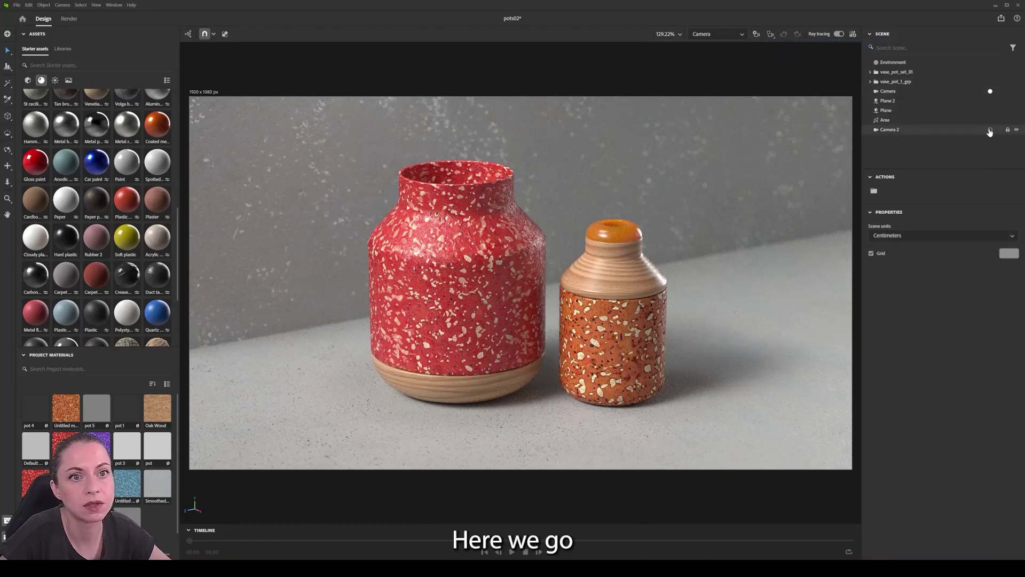
# Switch to the Camera 2 view and set its depth-of-field focus point on the small orange pot
pyautogui.click(990, 130)
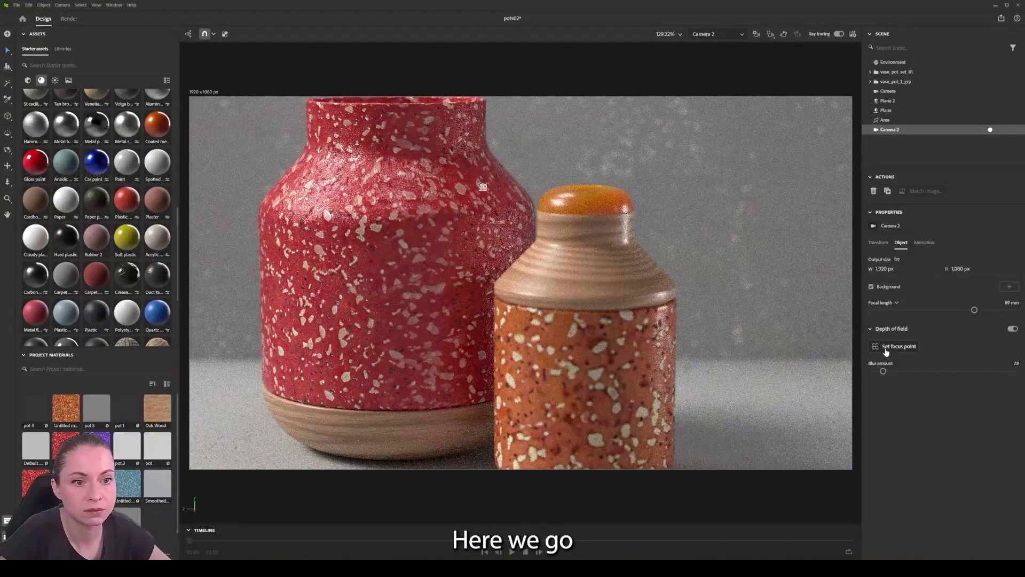
pyautogui.click(632, 336)
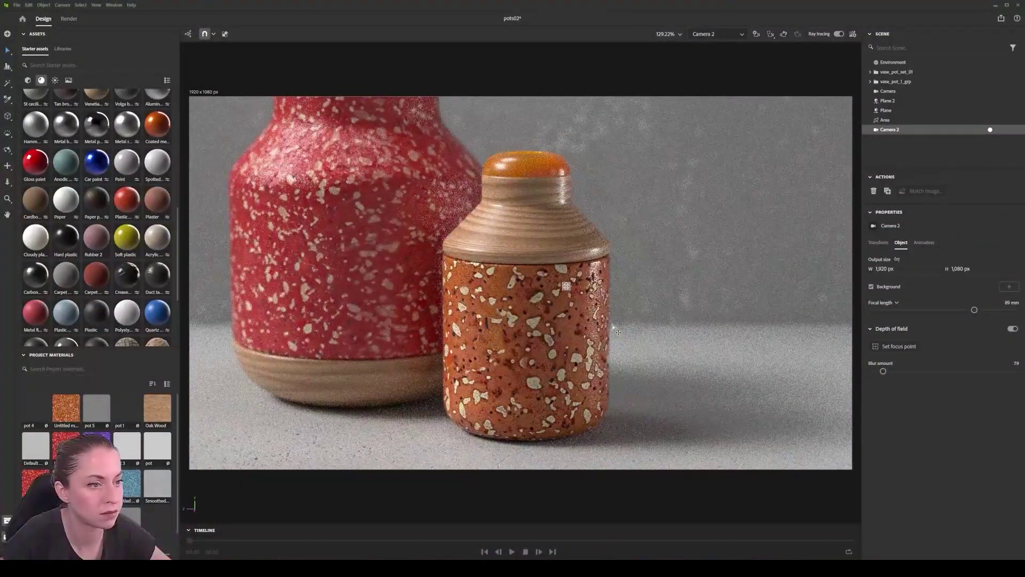
pyautogui.click(586, 94)
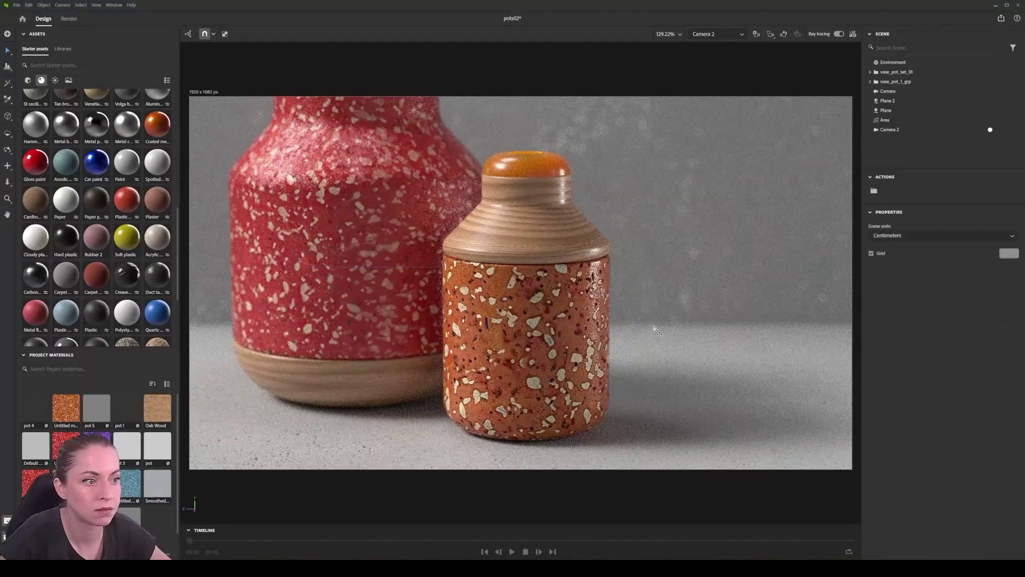
# Set the small pot's terrazzo material to a resolution of 2048px and a Repeat of 4.4
pyautogui.click(550, 343)
pyautogui.click(887, 435)
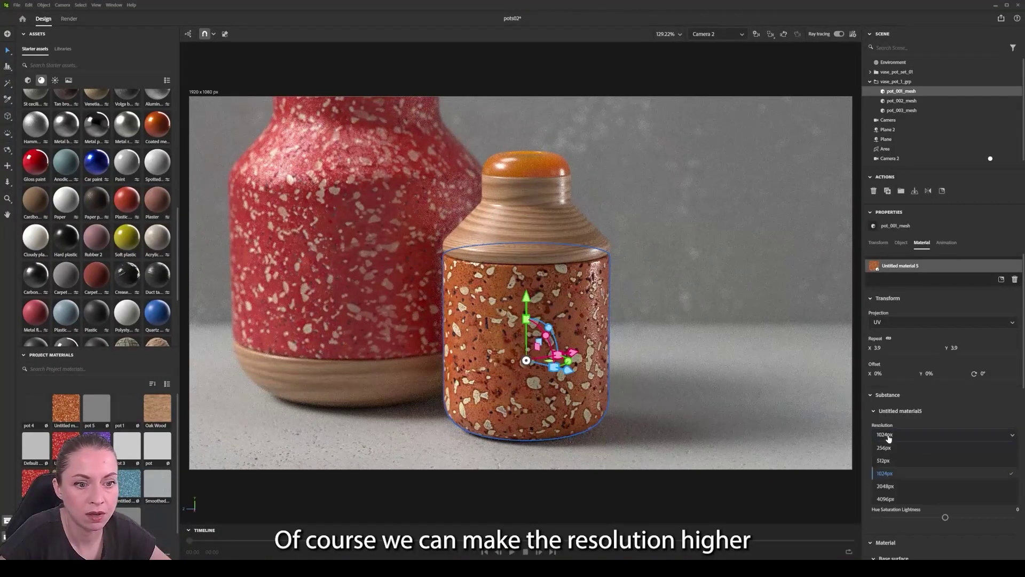
pyautogui.click(892, 486)
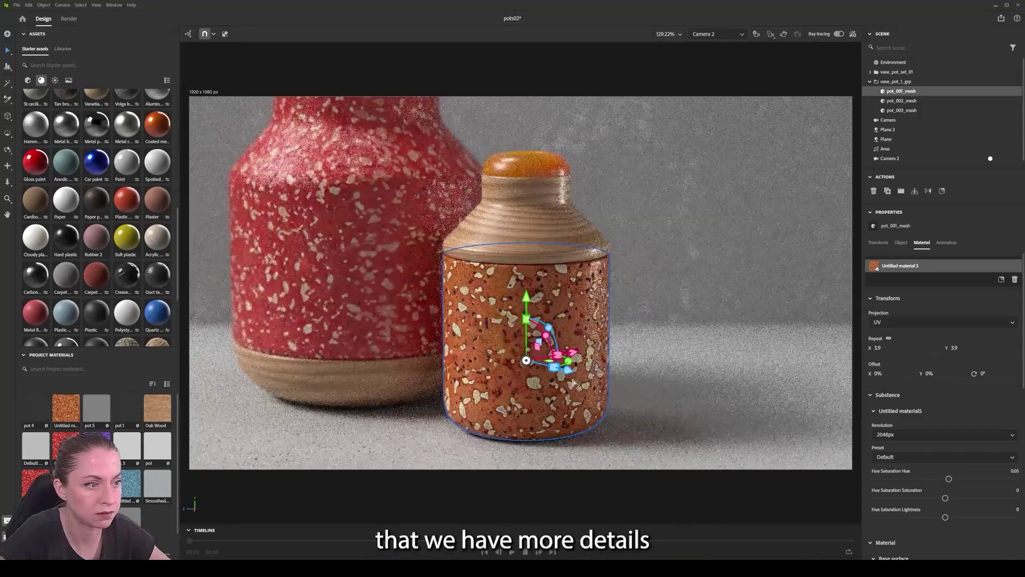
pyautogui.write('4.4')
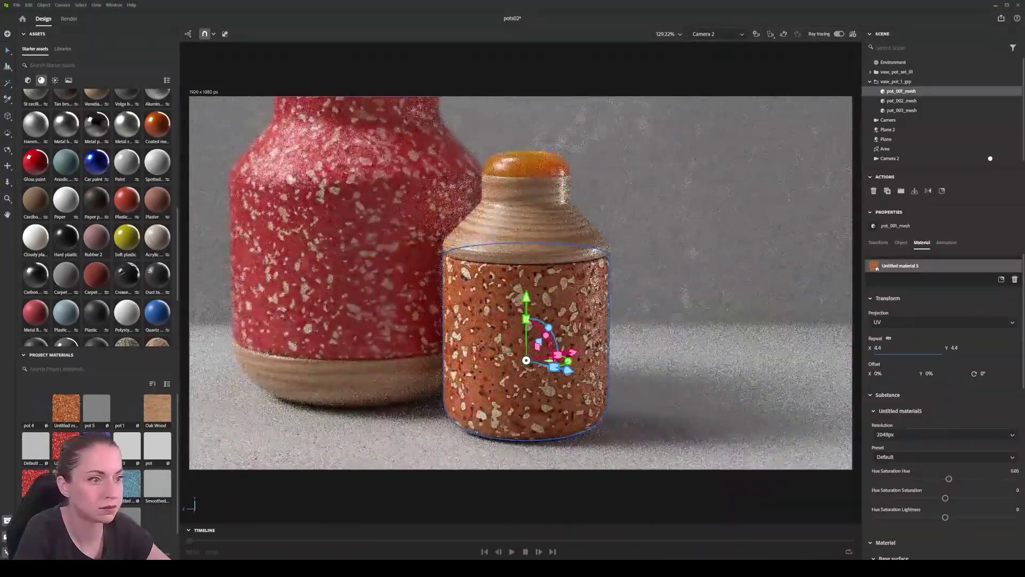
pyautogui.click(625, 124)
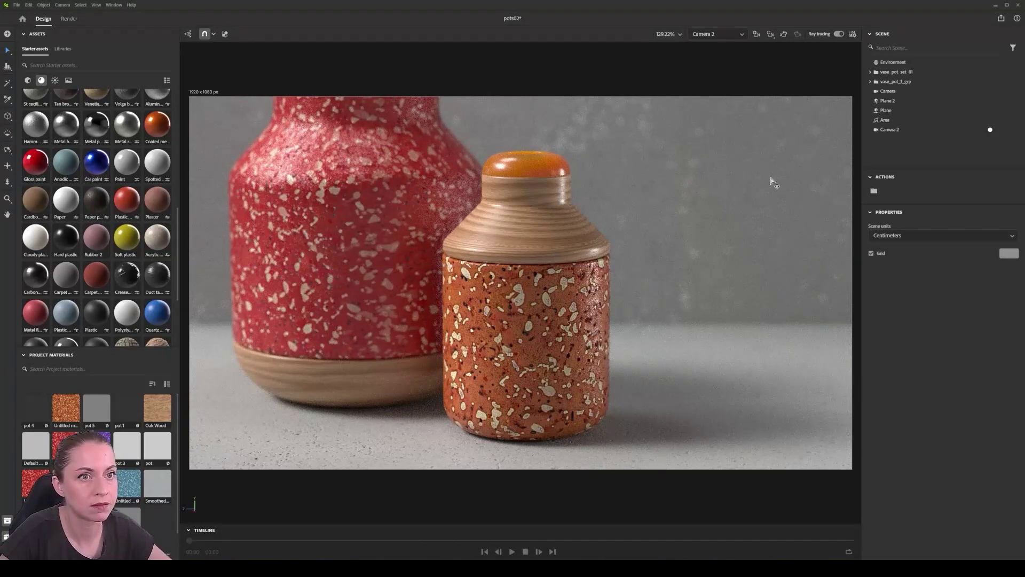
# Recolor the small pot's terrazzo to green by setting the exposed Hue to -0.75 and Saturation to -0.38
pyautogui.click(582, 320)
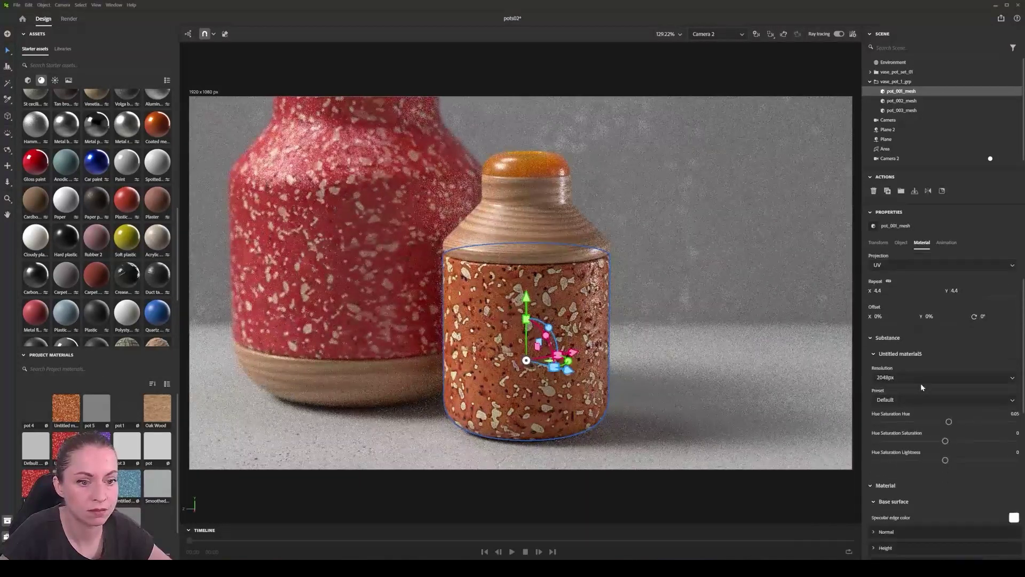
pyautogui.scroll(-1, 920, 383)
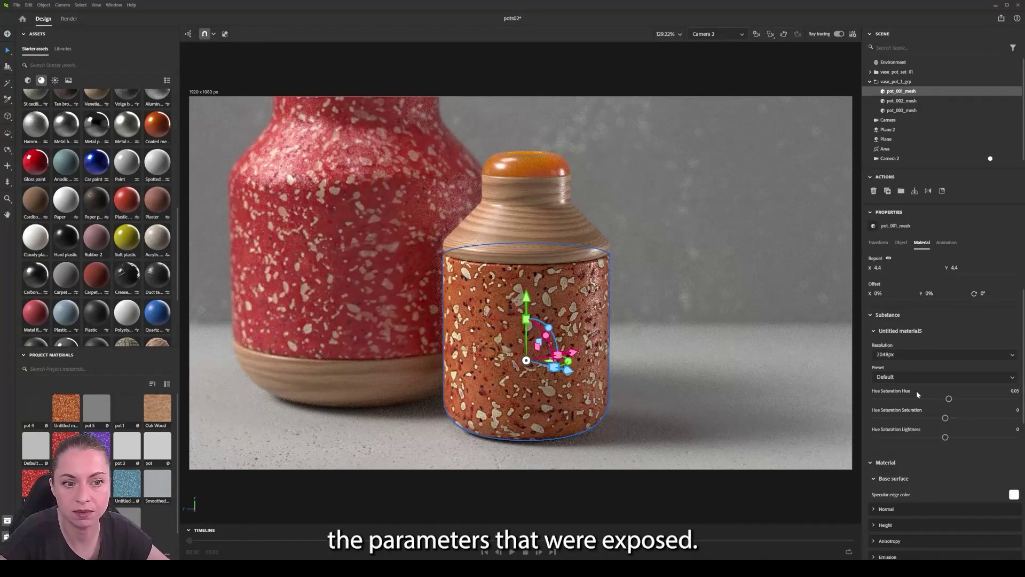
pyautogui.click(948, 398)
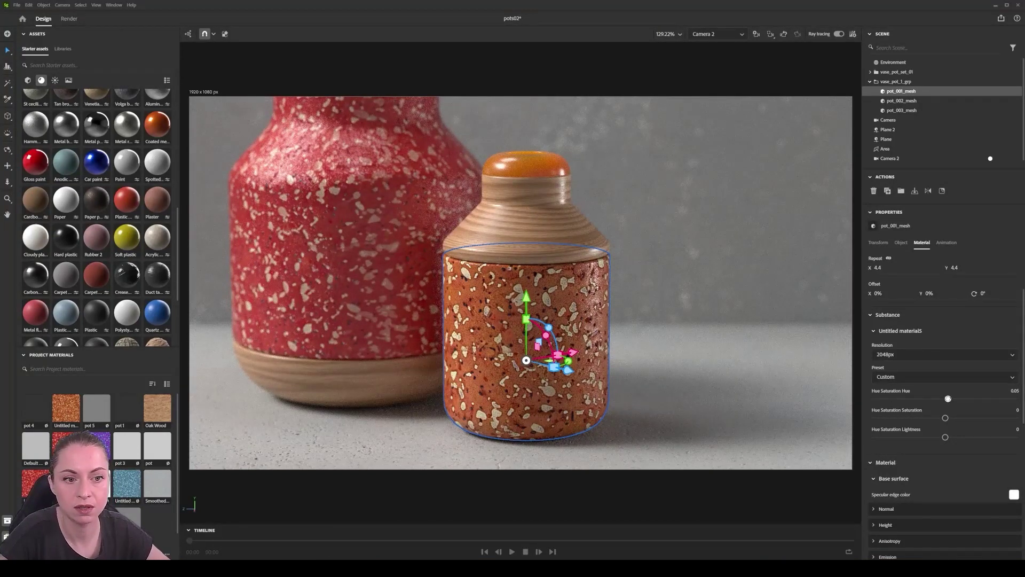
pyautogui.moveTo(944, 399); pyautogui.dragTo(892, 399)
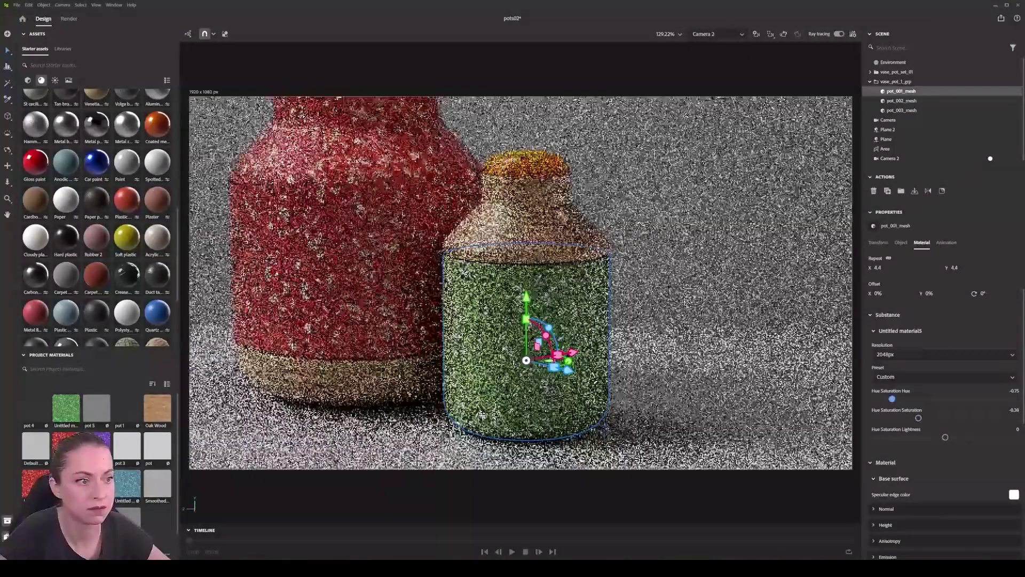
# Change the small pot lid's subsurface scattering color to dark green, hex 505F43
pyautogui.click(524, 166)
pyautogui.scroll(-5, 907, 428)
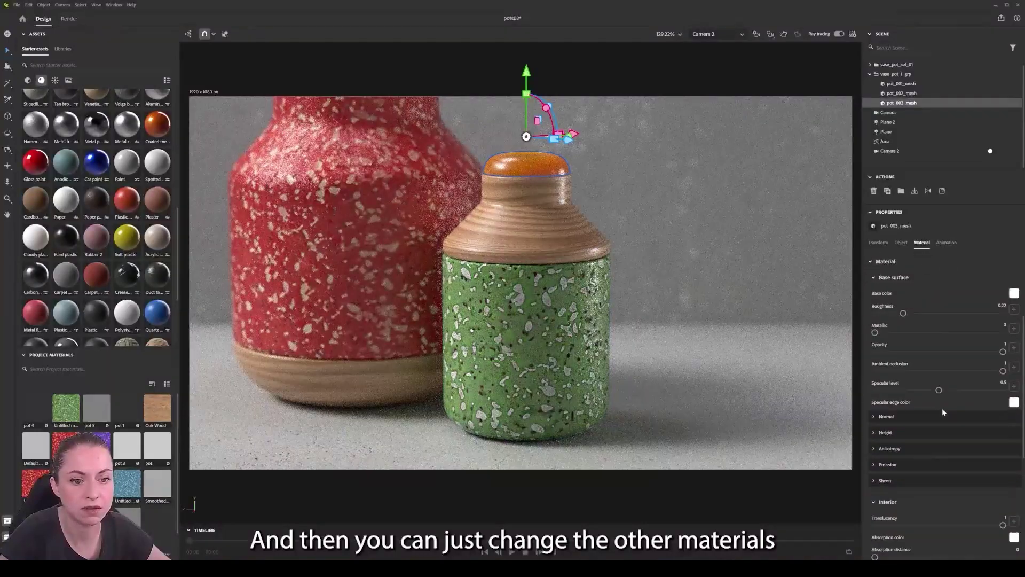
pyautogui.click(1013, 476)
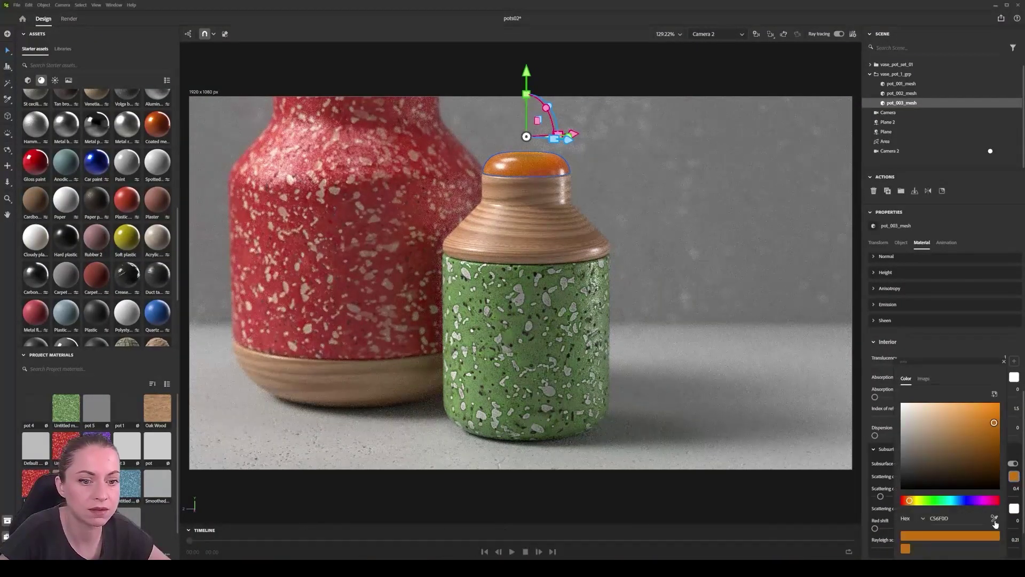
pyautogui.click(926, 499)
pyautogui.click(930, 457)
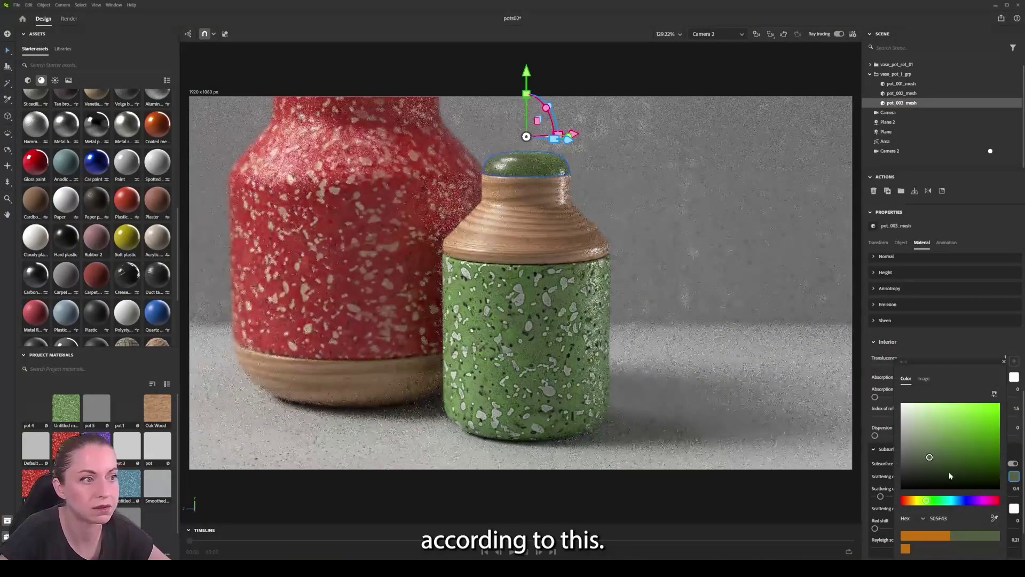
pyautogui.click(1015, 476)
pyautogui.click(685, 71)
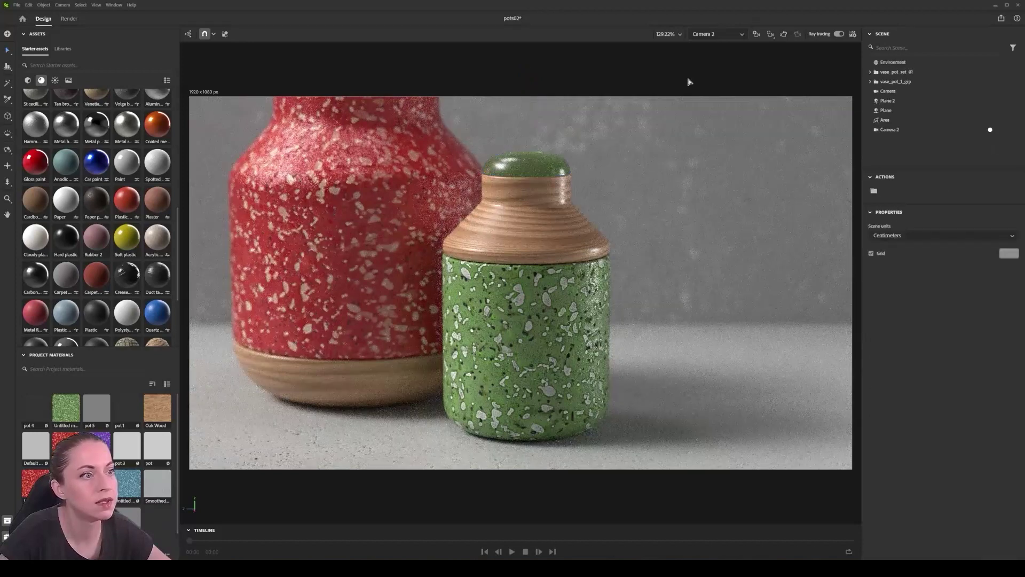